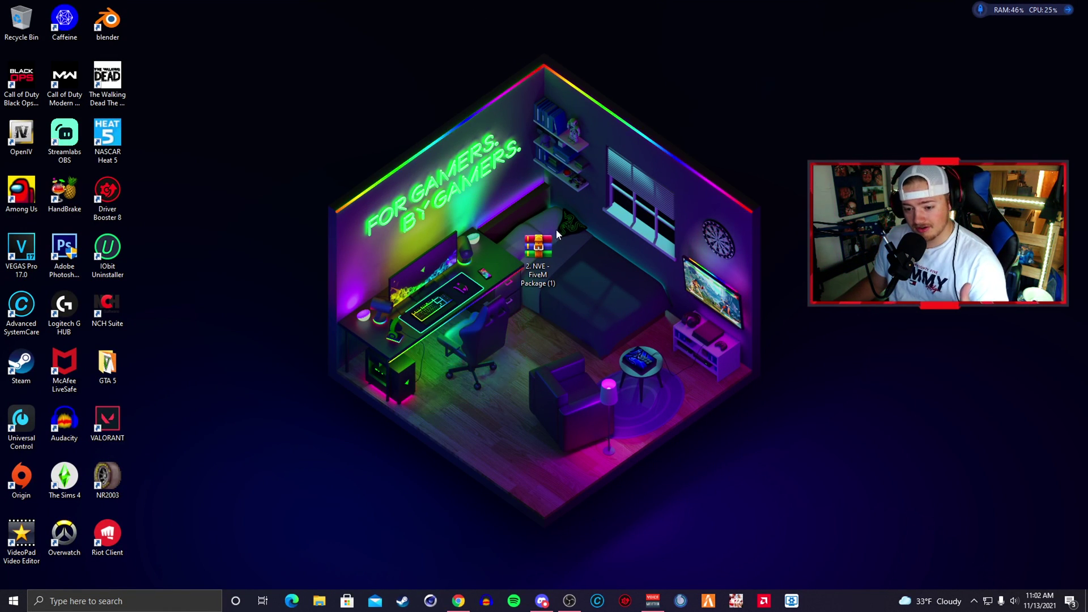
- Search Windows for FiveM and open the file location of its app shortcut
{"action": "left_click_drag", "start_coordinate": [538, 253], "coordinate": [535, 195]}
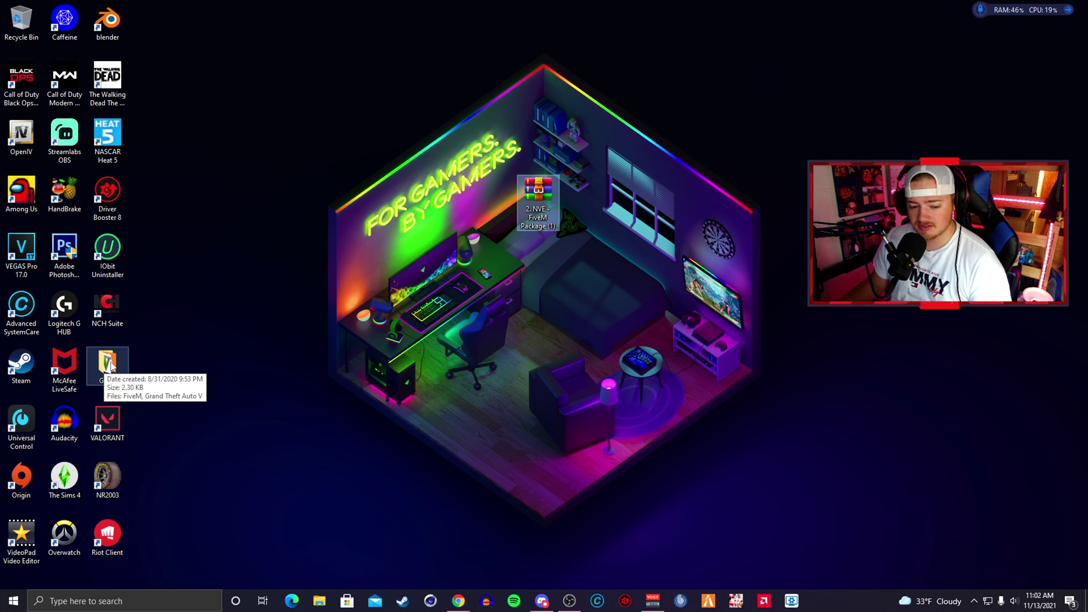
{"action": "left_click", "coordinate": [88, 604]}
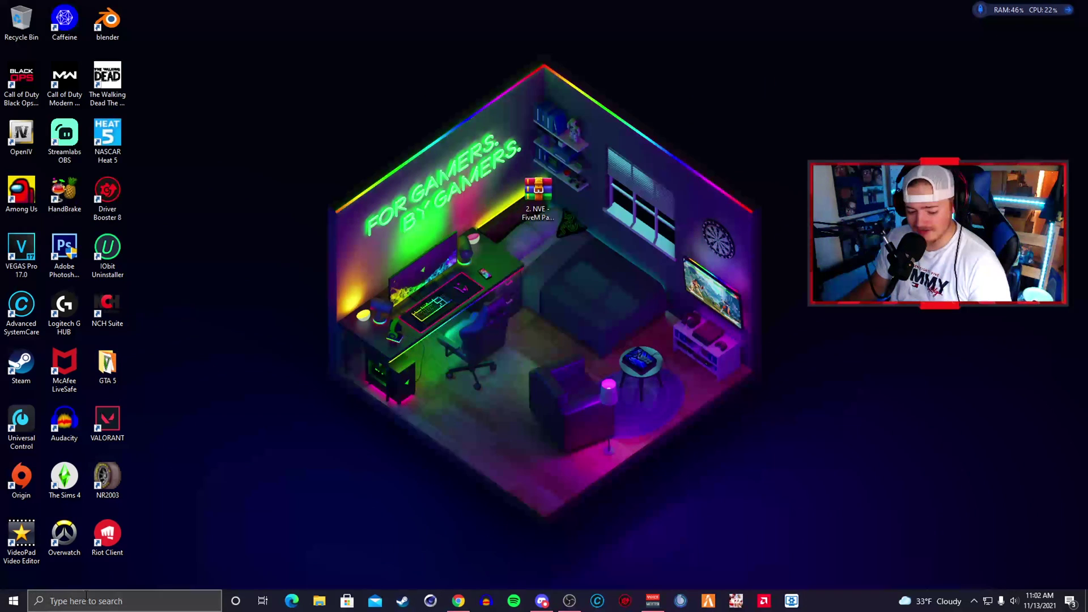
{"action": "type", "text": "fiveM"}
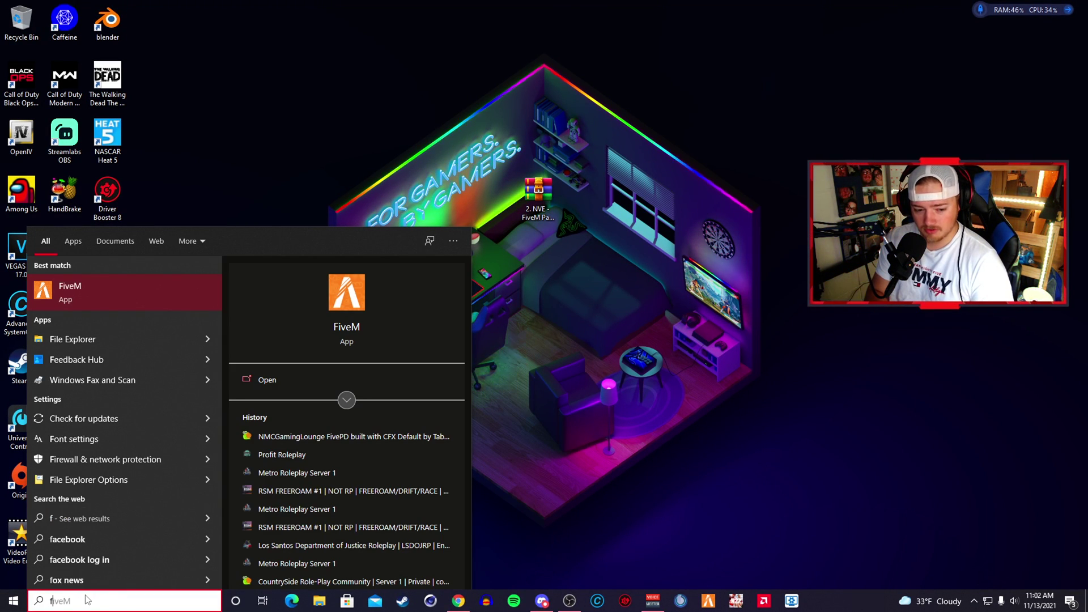
{"action": "right_click", "coordinate": [81, 294]}
{"action": "left_click", "coordinate": [118, 324]}
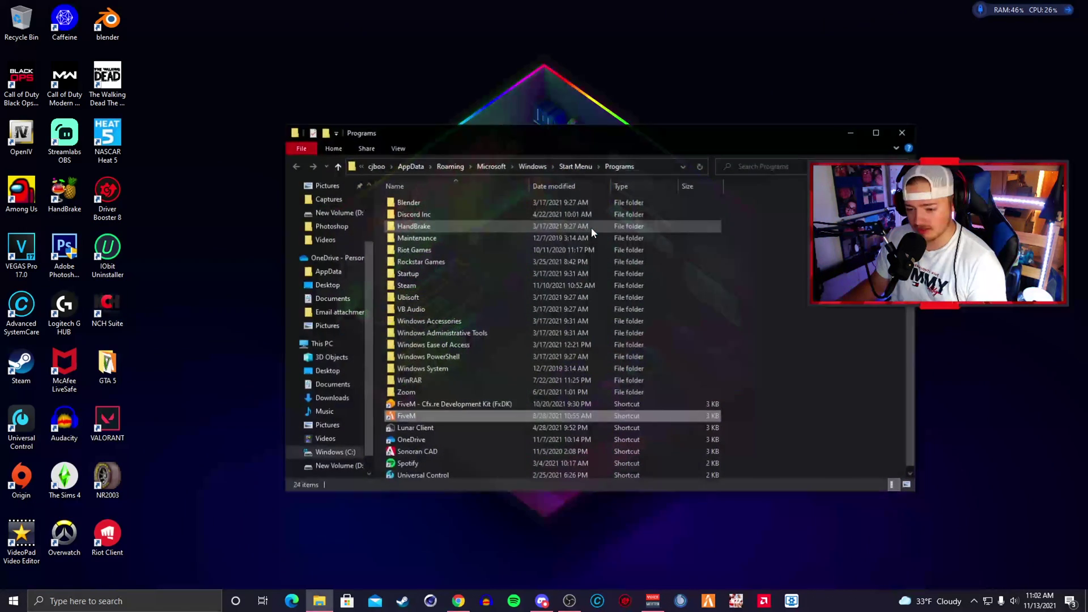
- Follow the FiveM shortcut to its install location and open the mods folder inside FiveM Application Data
{"action": "right_click", "coordinate": [416, 415]}
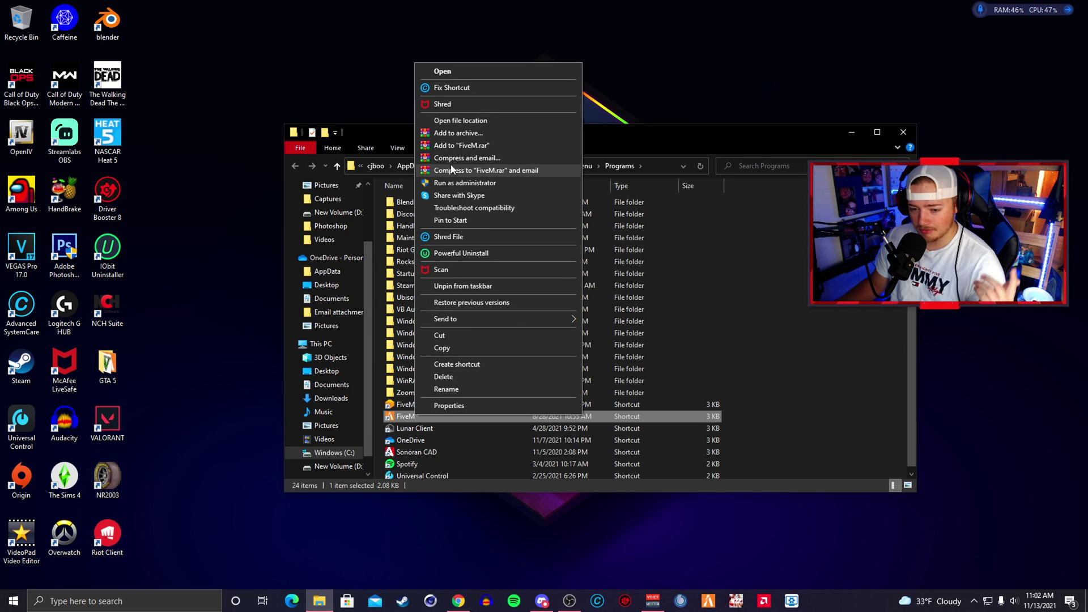
{"action": "left_click", "coordinate": [462, 120]}
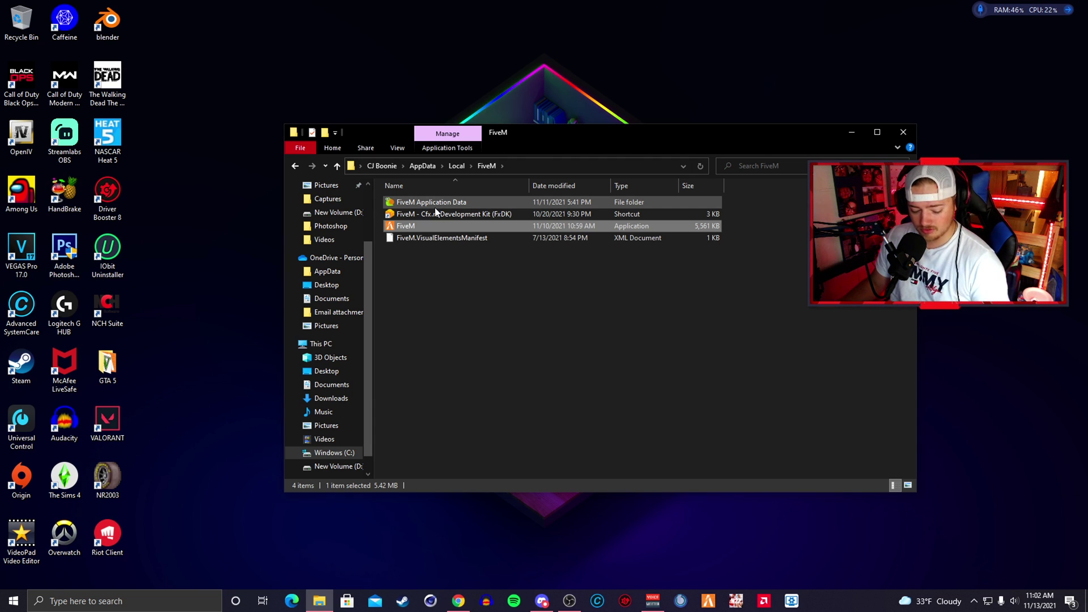
{"action": "double_click", "coordinate": [434, 205]}
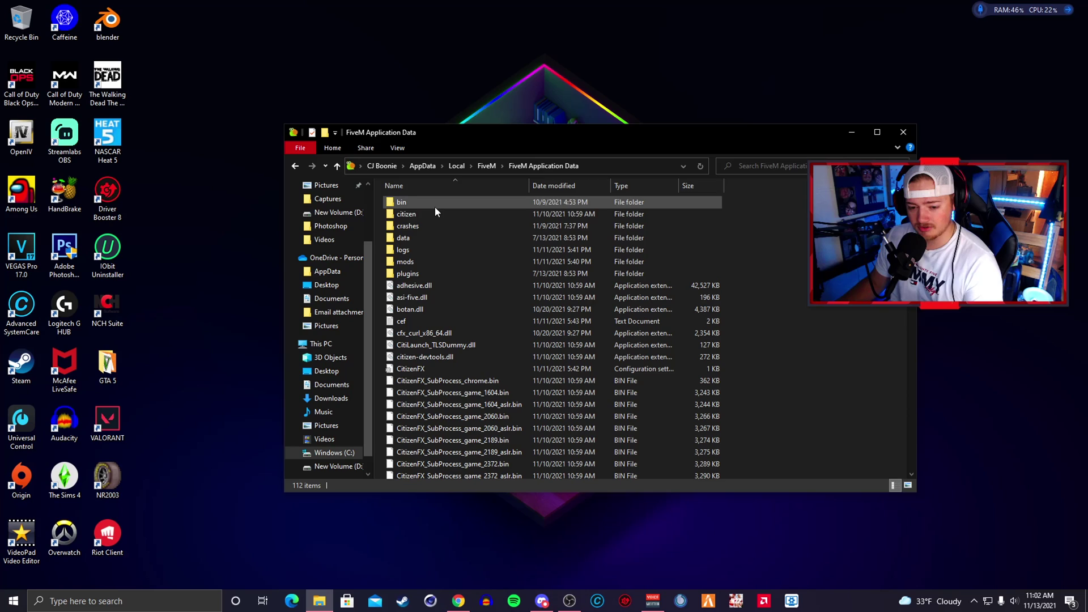
{"action": "double_click", "coordinate": [410, 262]}
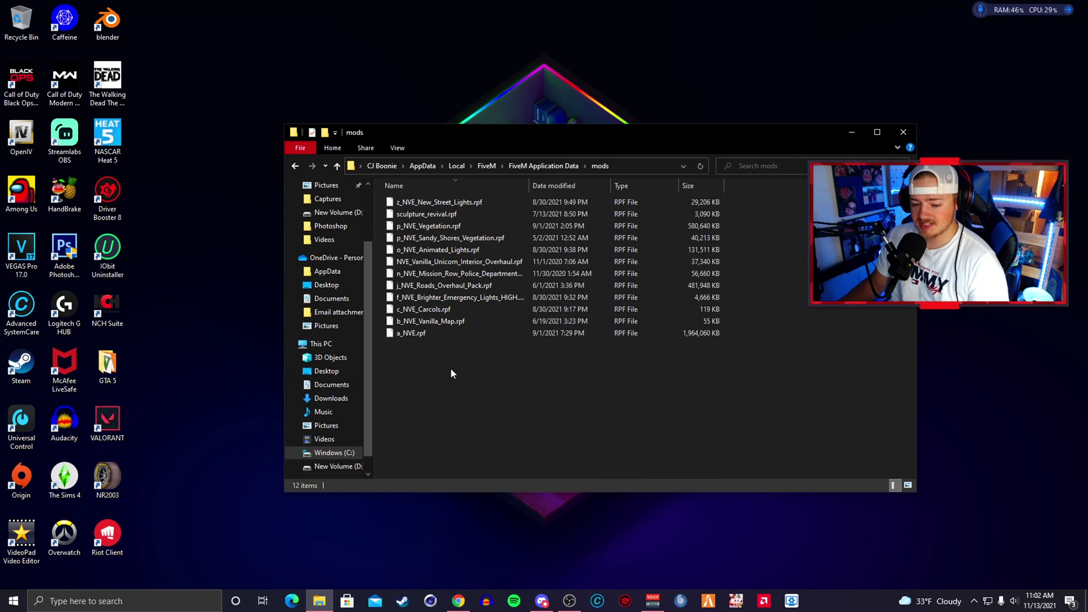
- Delete all the old NVE files from the mods folder, keeping only sculpture_revival.rpf
{"action": "left_click_drag", "start_coordinate": [416, 380], "coordinate": [416, 199]}
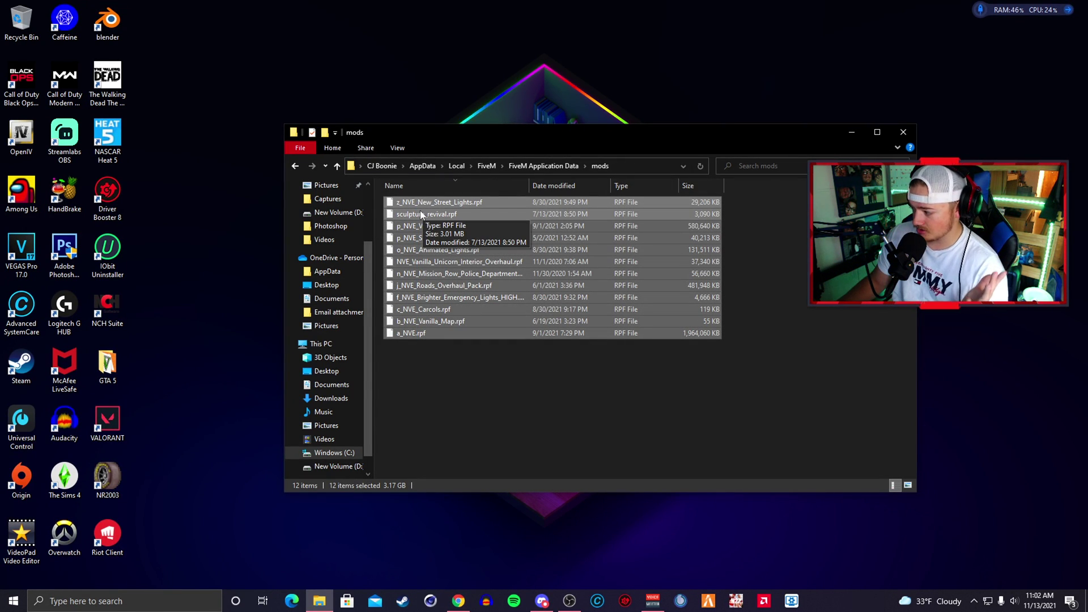
{"action": "left_click", "coordinate": [420, 214], "text": "ctrl"}
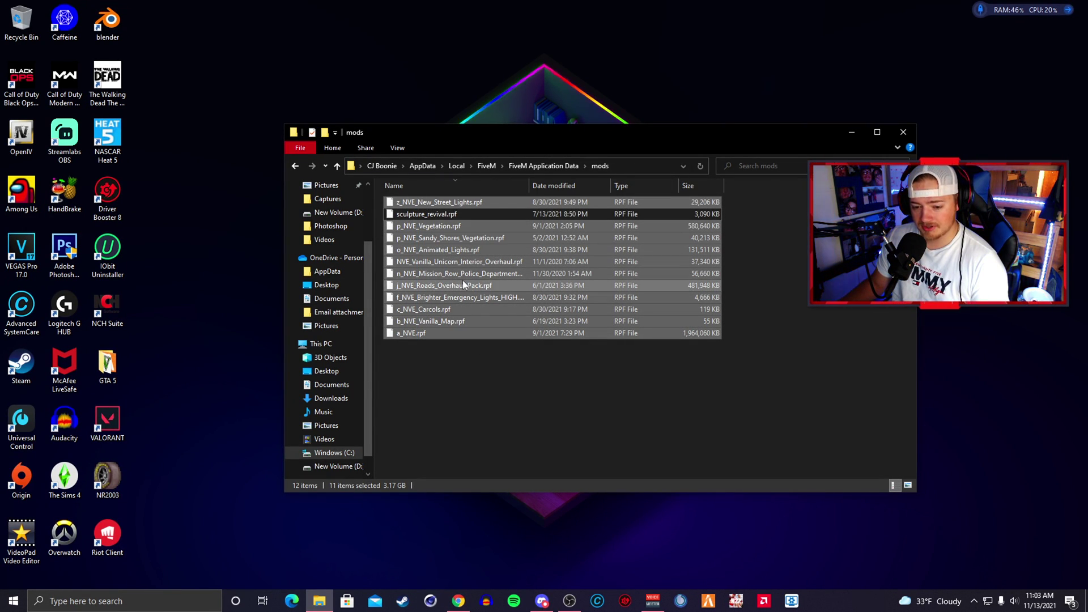
{"action": "key", "text": "Delete"}
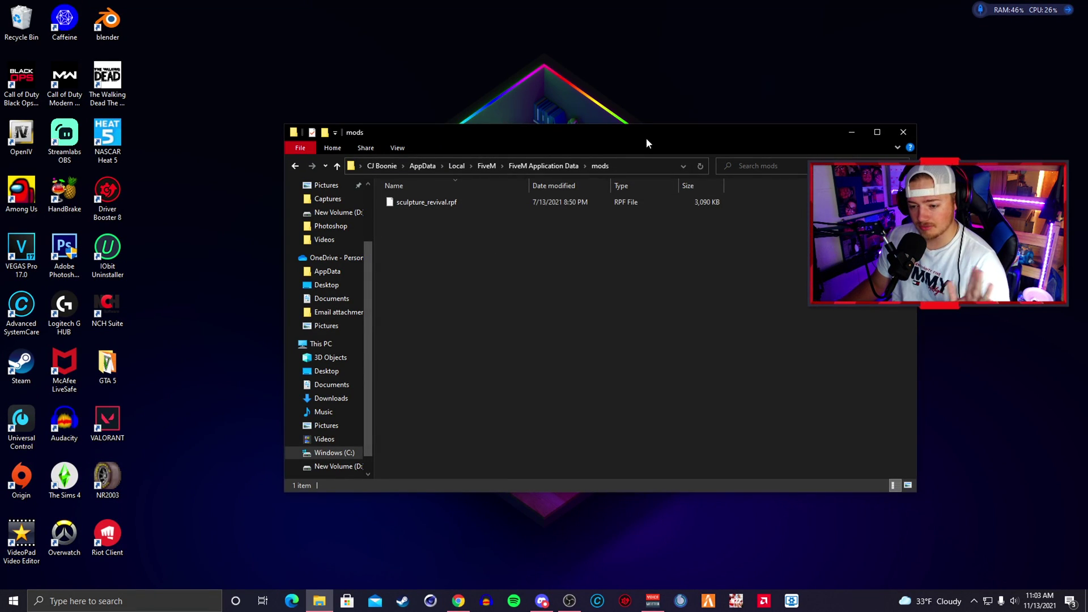
- Uncover the 2. NVE - FiveM Package (1) archive on the desktop, open it in WinRAR and dismiss the extra WinRAR window
{"action": "left_click_drag", "start_coordinate": [648, 143], "coordinate": [653, 205]}
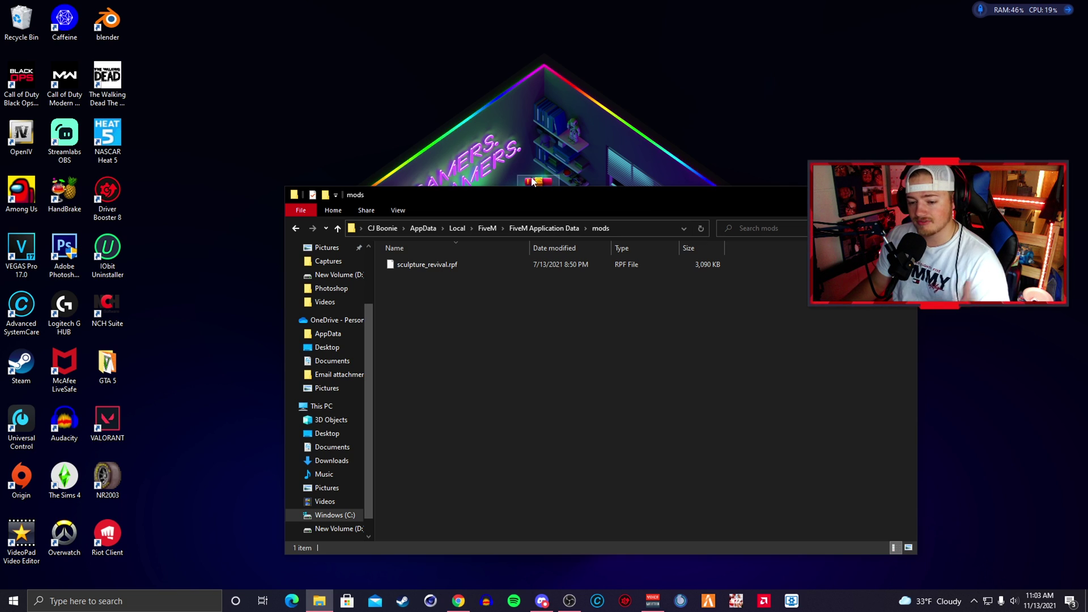
{"action": "left_click_drag", "start_coordinate": [532, 181], "coordinate": [601, 123]}
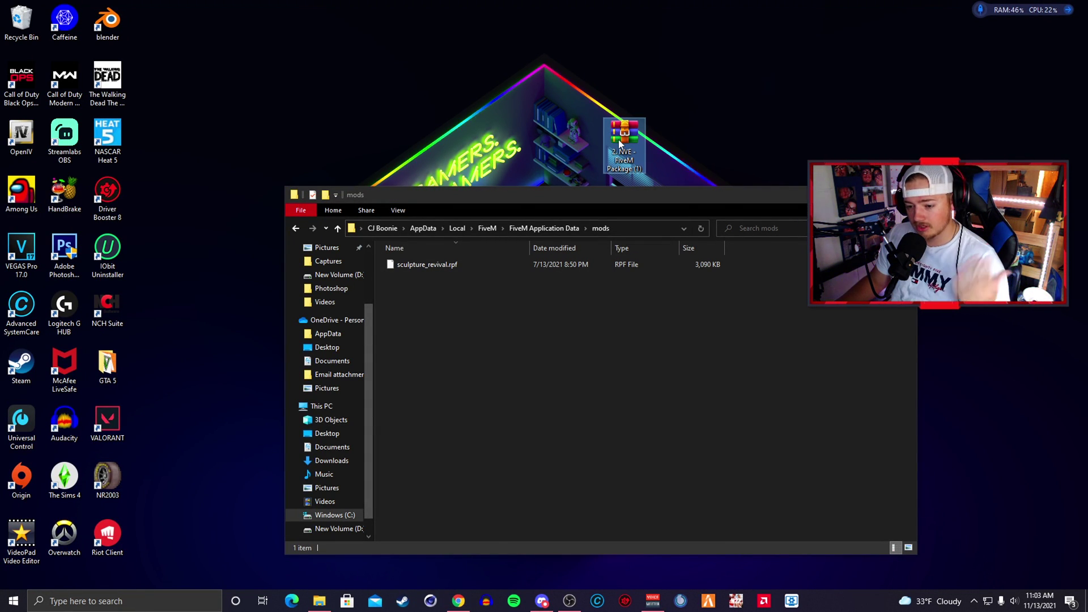
{"action": "left_click_drag", "start_coordinate": [618, 142], "coordinate": [584, 166]}
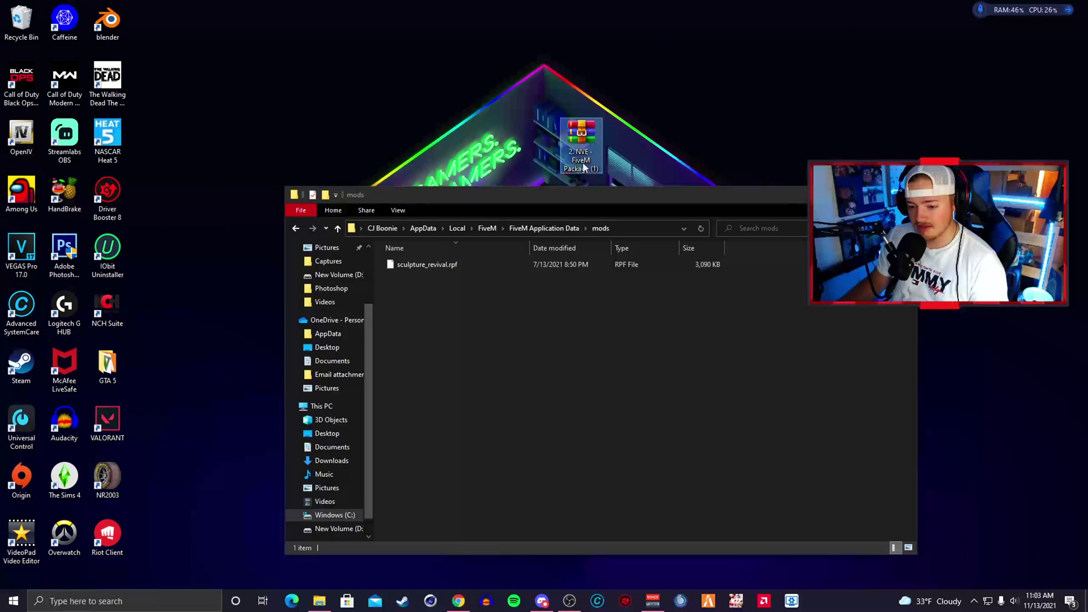
{"action": "double_click", "coordinate": [583, 163]}
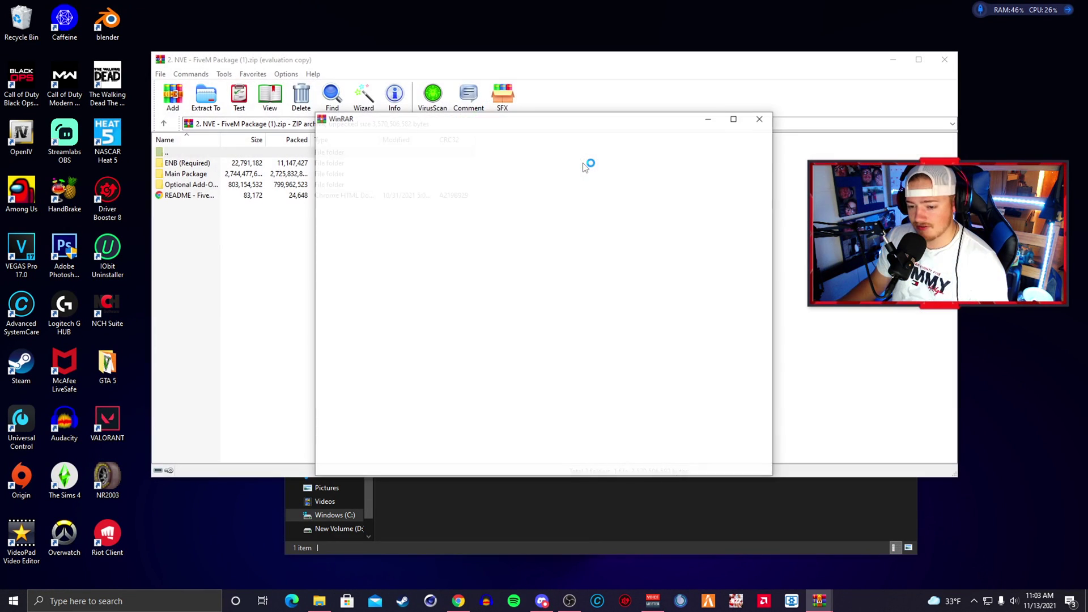
{"action": "left_click", "coordinate": [762, 118]}
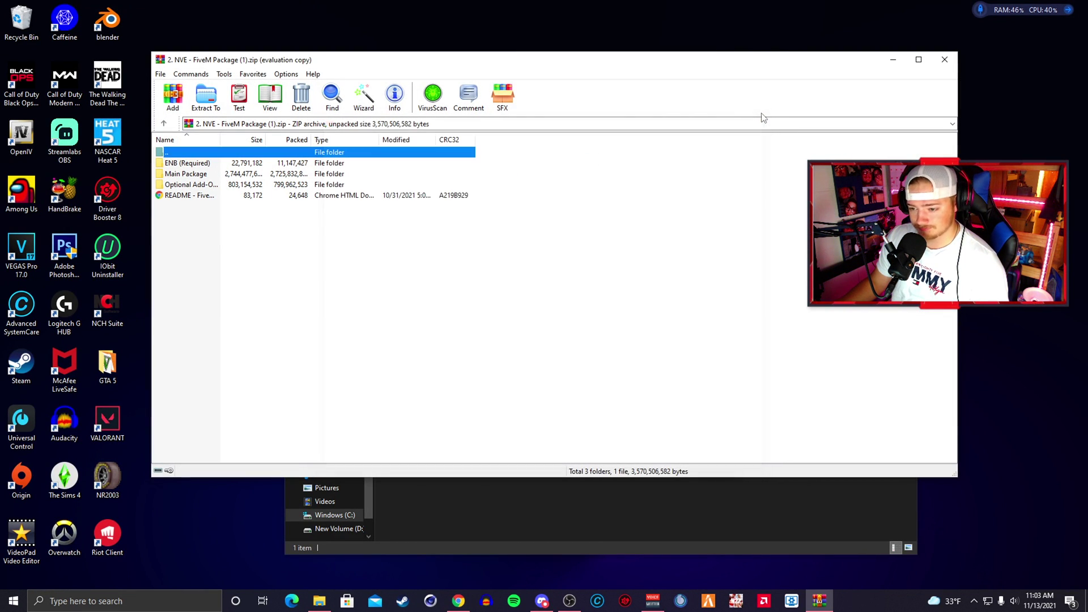
- Extract all seven RPF files from the archive's Main Package\mods folder into the FiveM mods folder
{"action": "double_click", "coordinate": [185, 174]}
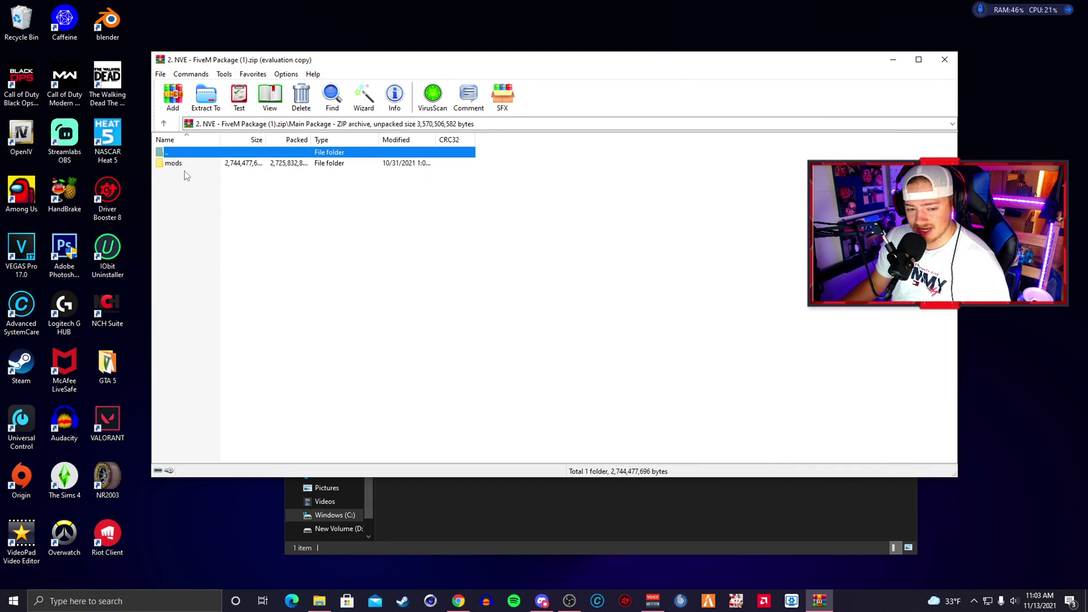
{"action": "double_click", "coordinate": [193, 165]}
{"action": "left_click_drag", "start_coordinate": [191, 272], "coordinate": [586, 499]}
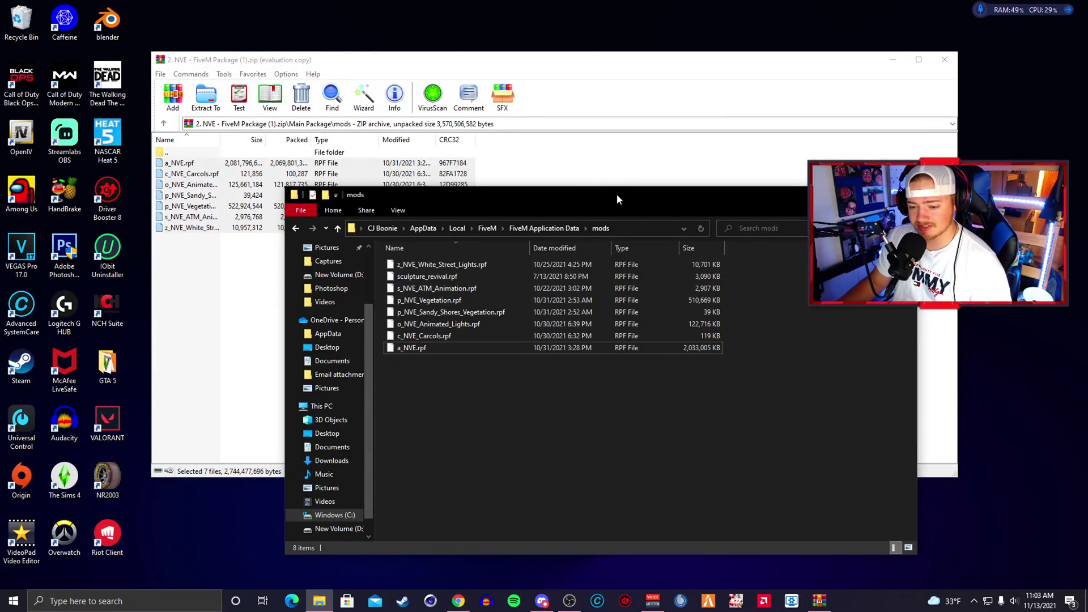
{"action": "left_click_drag", "start_coordinate": [617, 194], "coordinate": [702, 123]}
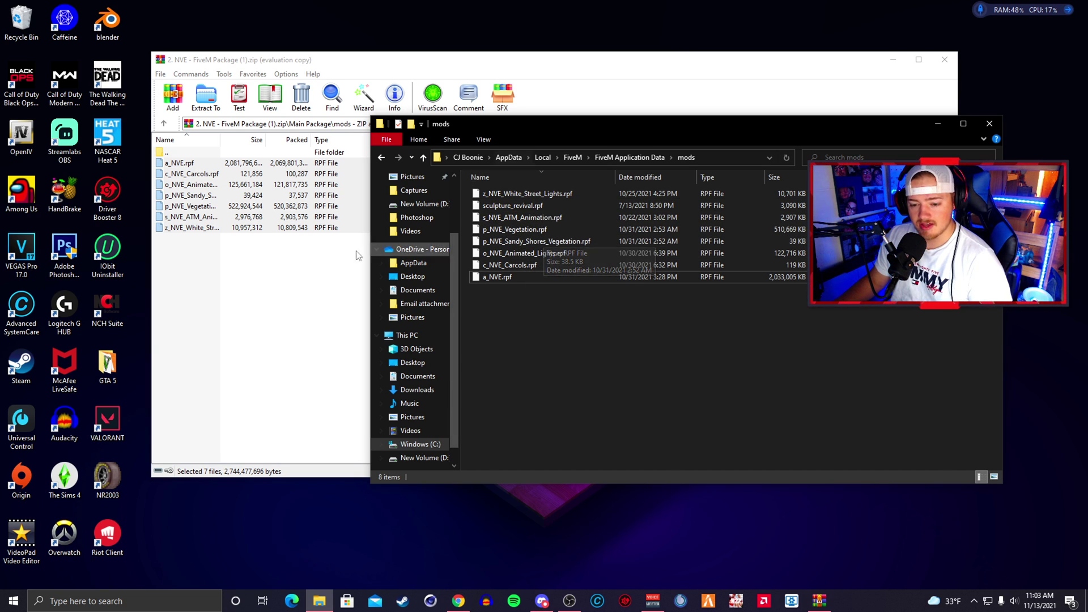
- Return to the root of the NVE archive and open its Optional Add-Ons folder
{"action": "left_click", "coordinate": [209, 236]}
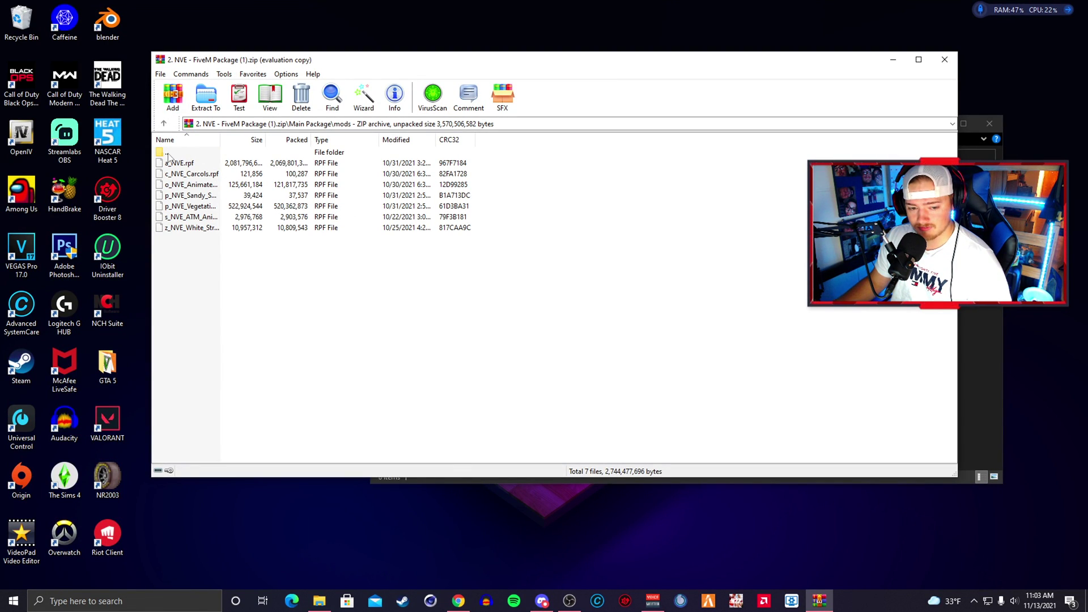
{"action": "double_click", "coordinate": [168, 154]}
{"action": "double_click", "coordinate": [179, 154]}
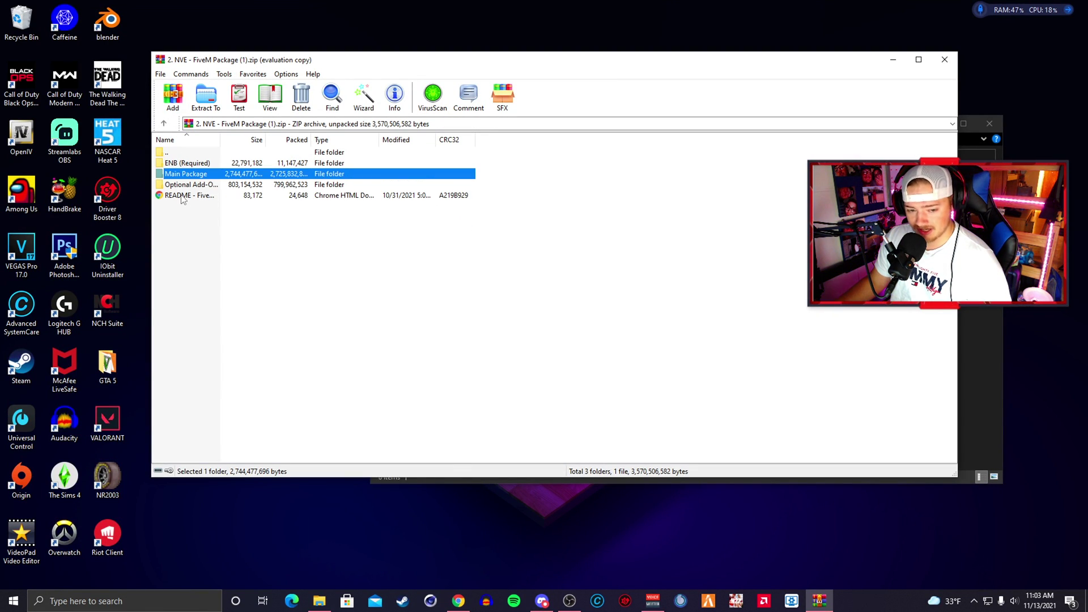
{"action": "double_click", "coordinate": [185, 185]}
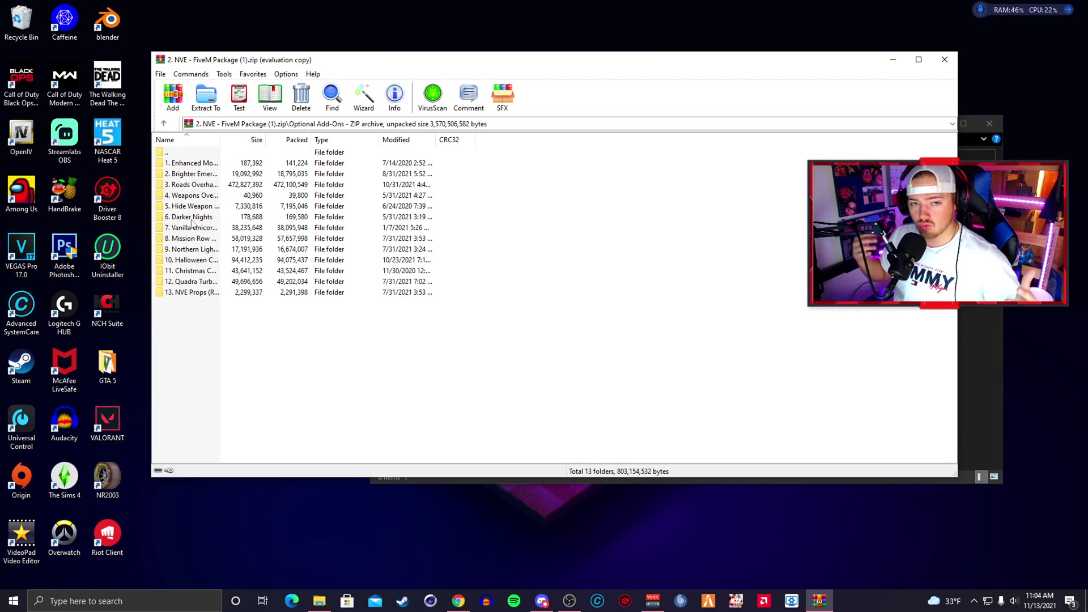
- Extract the High Intensity RPF file of the Brighter Emergency Lights (LSPDFR) add-on into the FiveM mods folder
{"action": "double_click", "coordinate": [211, 176]}
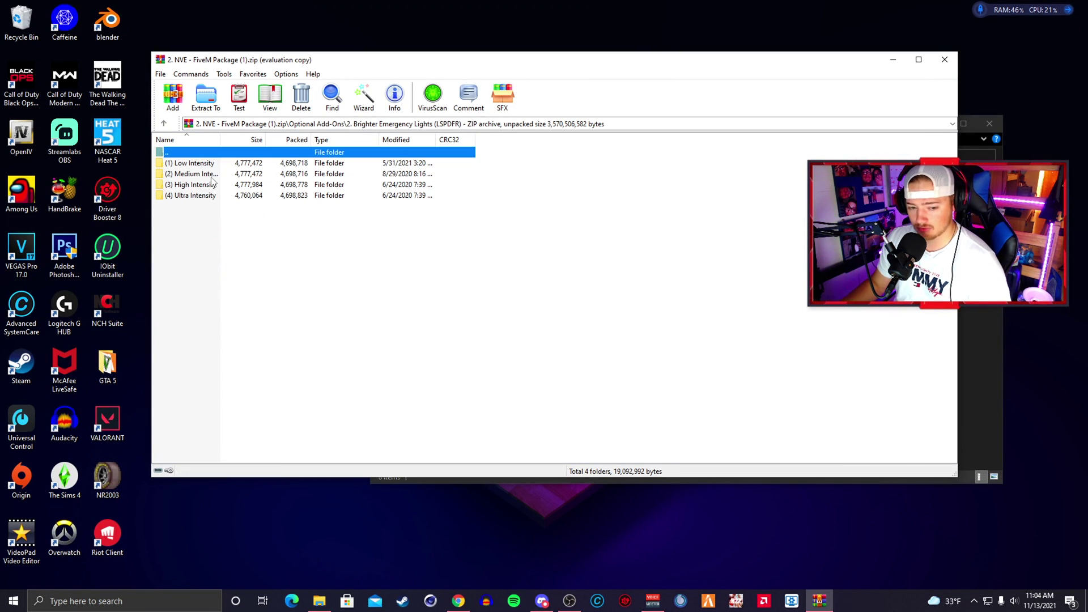
{"action": "double_click", "coordinate": [193, 184]}
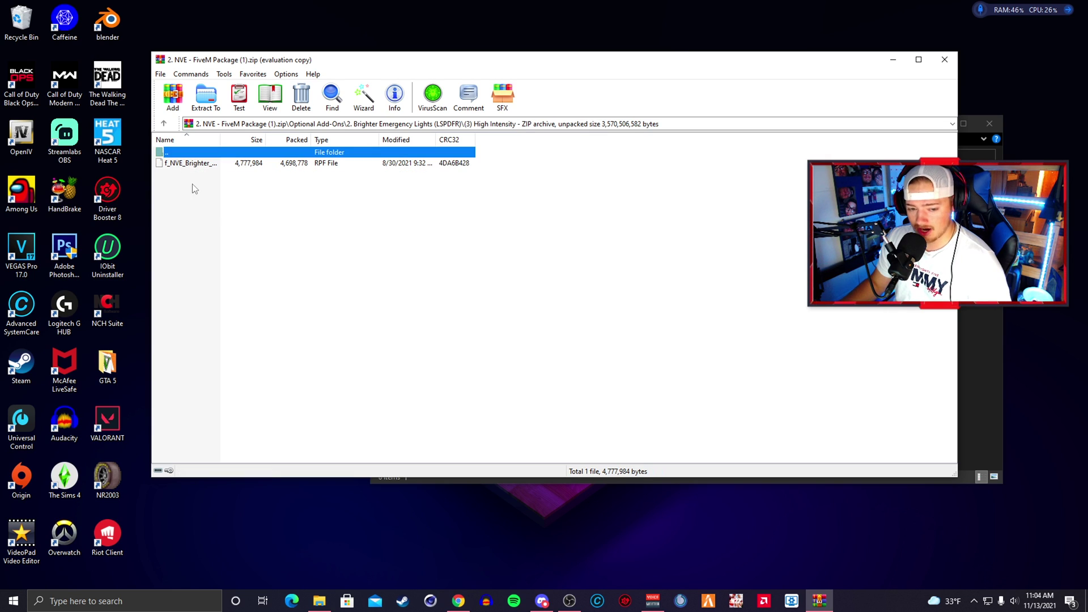
{"action": "left_click_drag", "start_coordinate": [195, 163], "coordinate": [644, 264]}
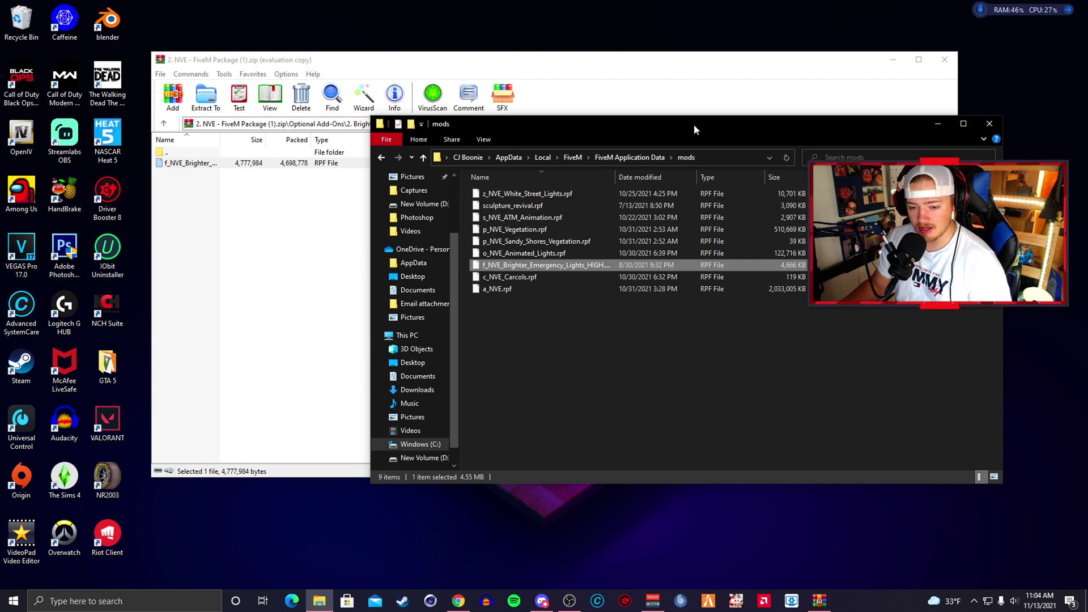
{"action": "left_click_drag", "start_coordinate": [739, 128], "coordinate": [784, 202]}
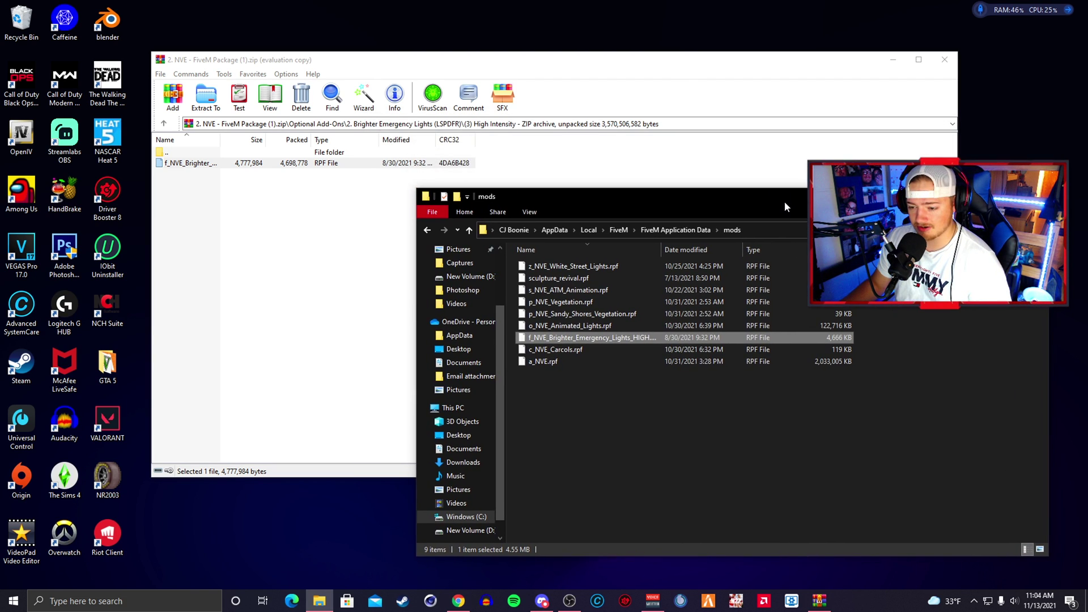
- Extract j_NVE_Roads_Overhaul_Pack.rpf from the Roads Overhaul Pack add-on into the FiveM mods folder
{"action": "left_click", "coordinate": [222, 171]}
{"action": "double_click", "coordinate": [195, 151]}
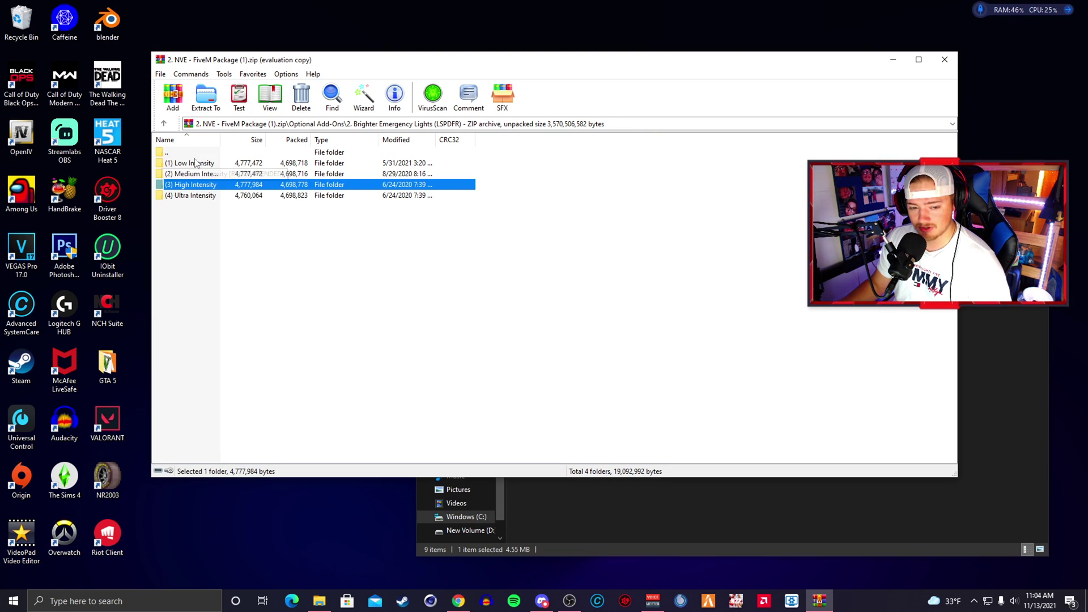
{"action": "double_click", "coordinate": [190, 153]}
{"action": "double_click", "coordinate": [195, 185]}
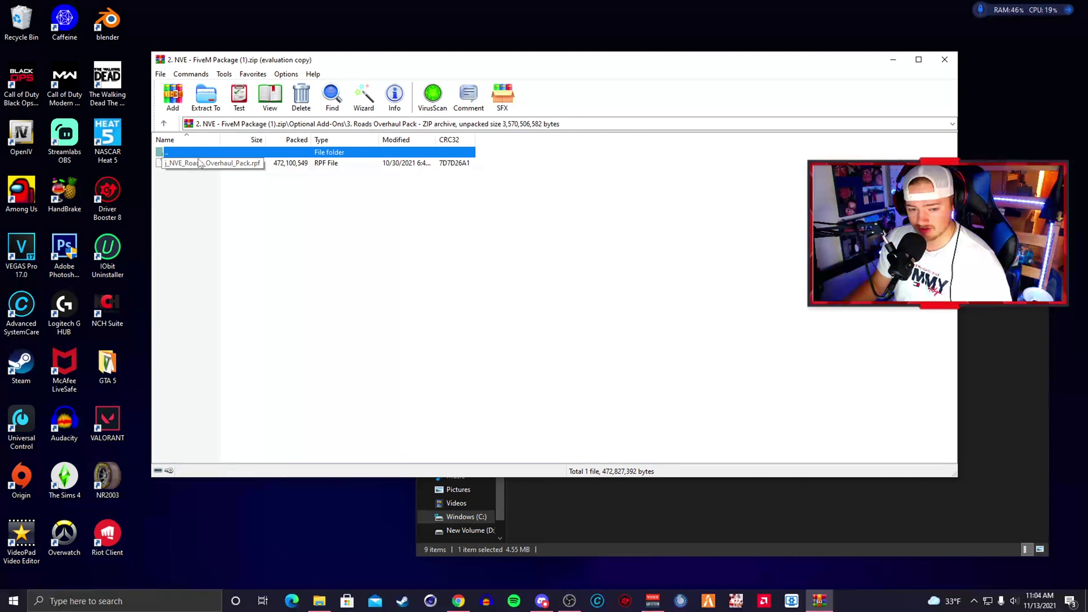
{"action": "key", "text": "BackSpace"}
{"action": "double_click", "coordinate": [181, 189]}
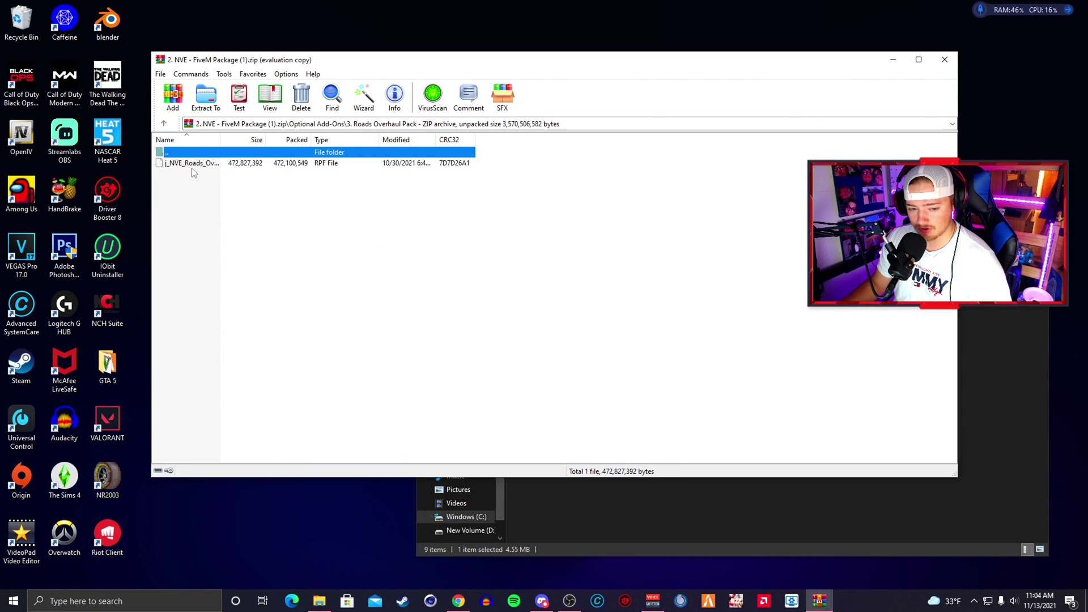
{"action": "left_click_drag", "start_coordinate": [192, 166], "coordinate": [466, 237]}
{"action": "left_click_drag", "start_coordinate": [1008, 411], "coordinate": [1007, 411]}
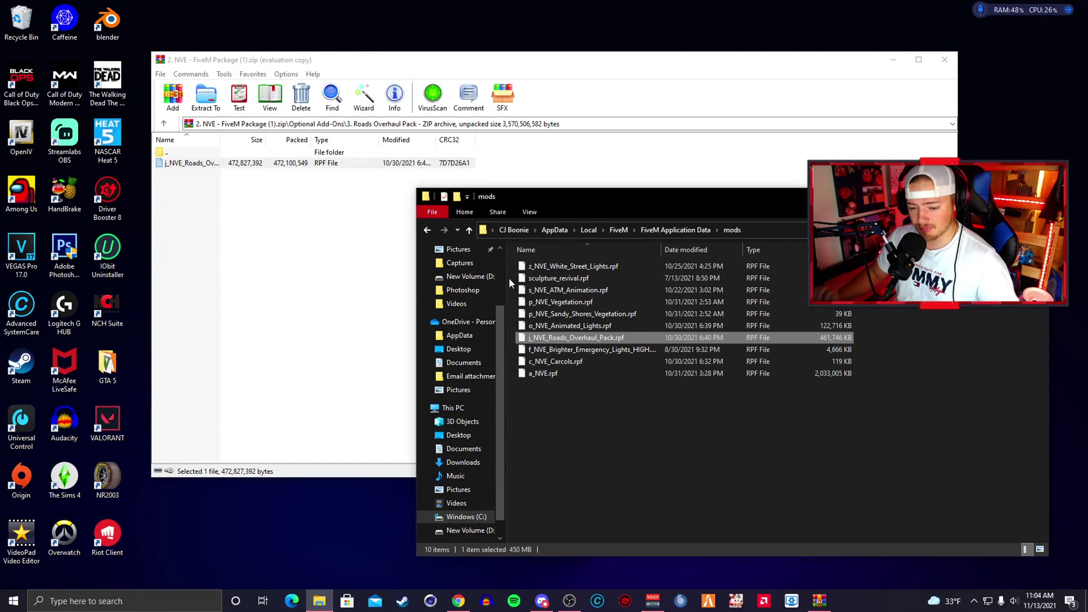
- Extract the RPF file of the Vanilla Unicorn Interior Overhaul add-on into the FiveM mods folder
{"action": "double_click", "coordinate": [170, 156]}
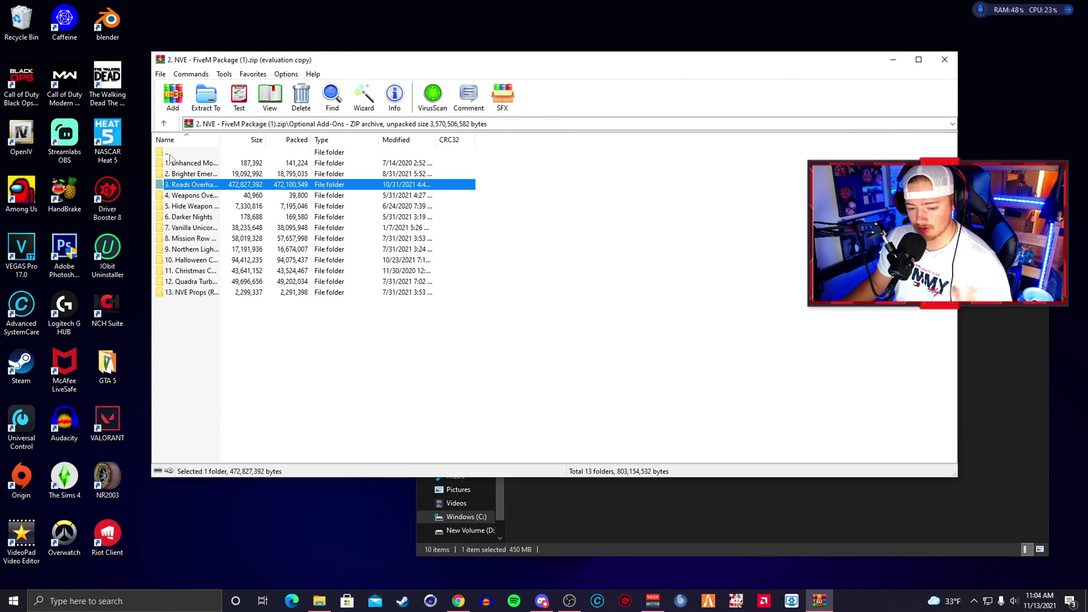
{"action": "double_click", "coordinate": [212, 230]}
{"action": "left_click_drag", "start_coordinate": [216, 165], "coordinate": [841, 338]}
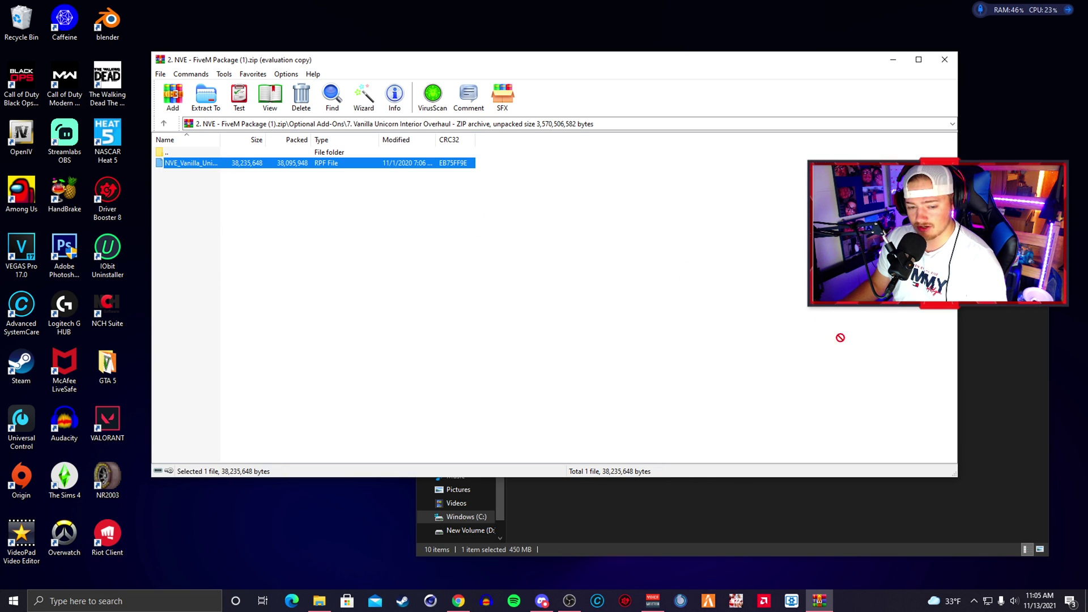
{"action": "left_click_drag", "start_coordinate": [1003, 376], "coordinate": [1003, 377]}
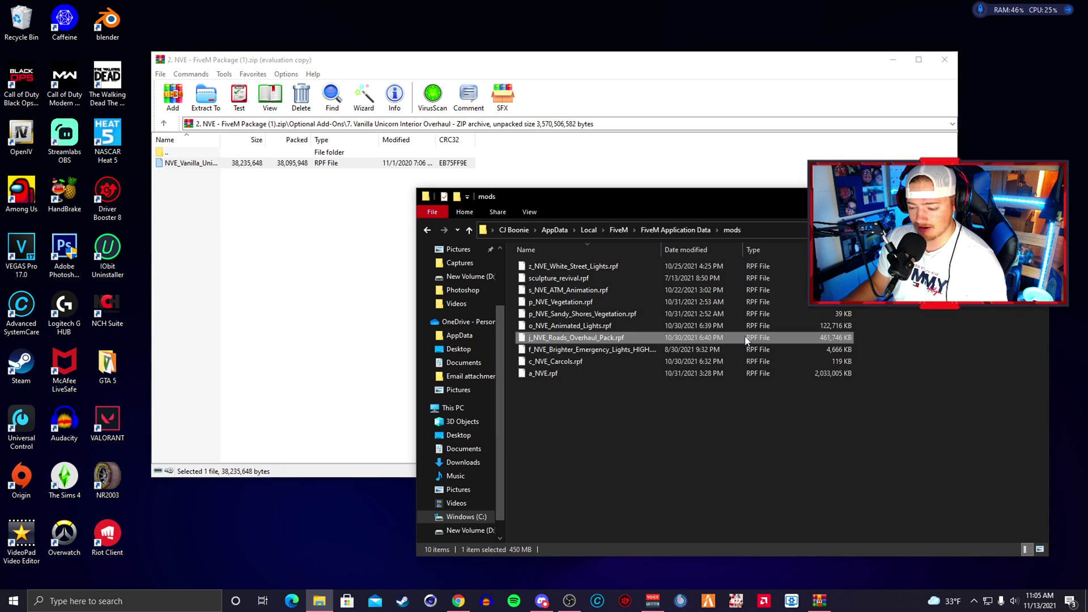
- Extract the RPF file of the Mission Row Police Department Overhaul add-on into the FiveM mods folder
{"action": "double_click", "coordinate": [211, 152]}
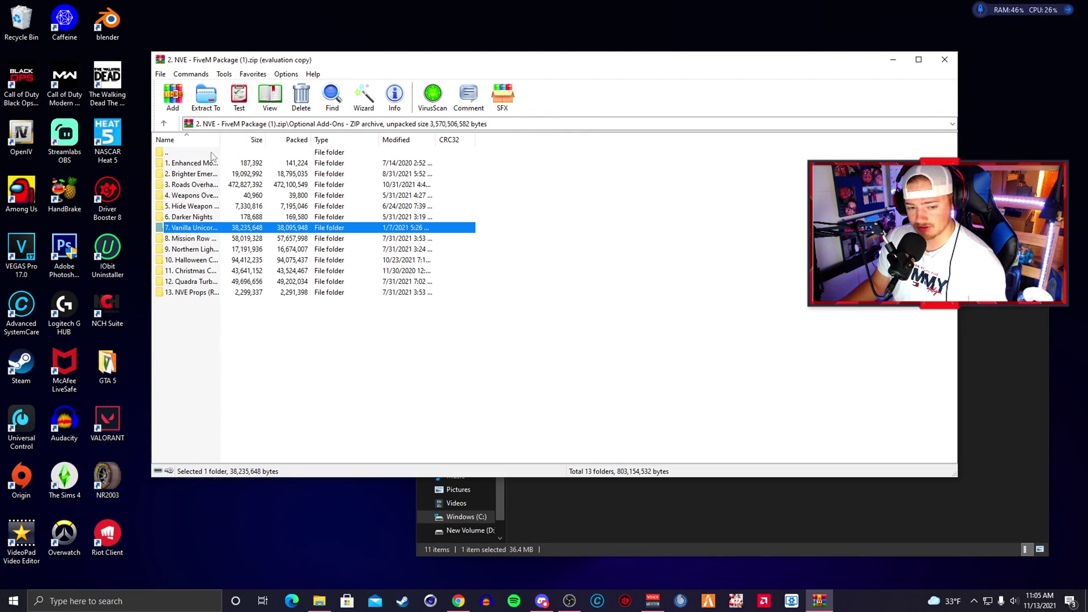
{"action": "double_click", "coordinate": [211, 238]}
{"action": "left_click_drag", "start_coordinate": [215, 164], "coordinate": [987, 348]}
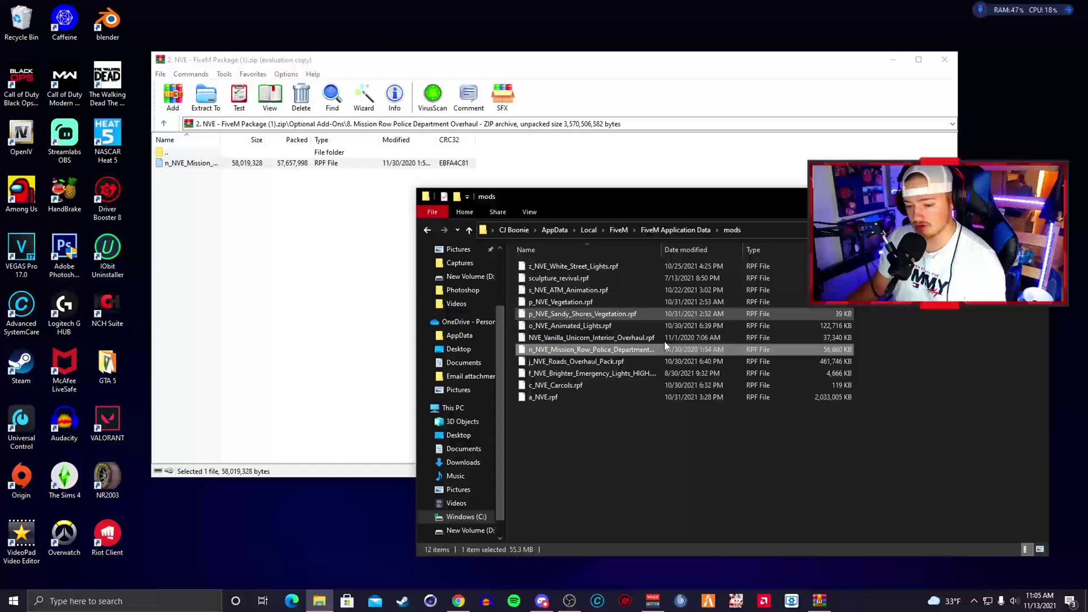
- Inspect the Northern Lights in Blaine County add-on, return to the archive's root folder and select ENB (Required)
{"action": "double_click", "coordinate": [206, 154]}
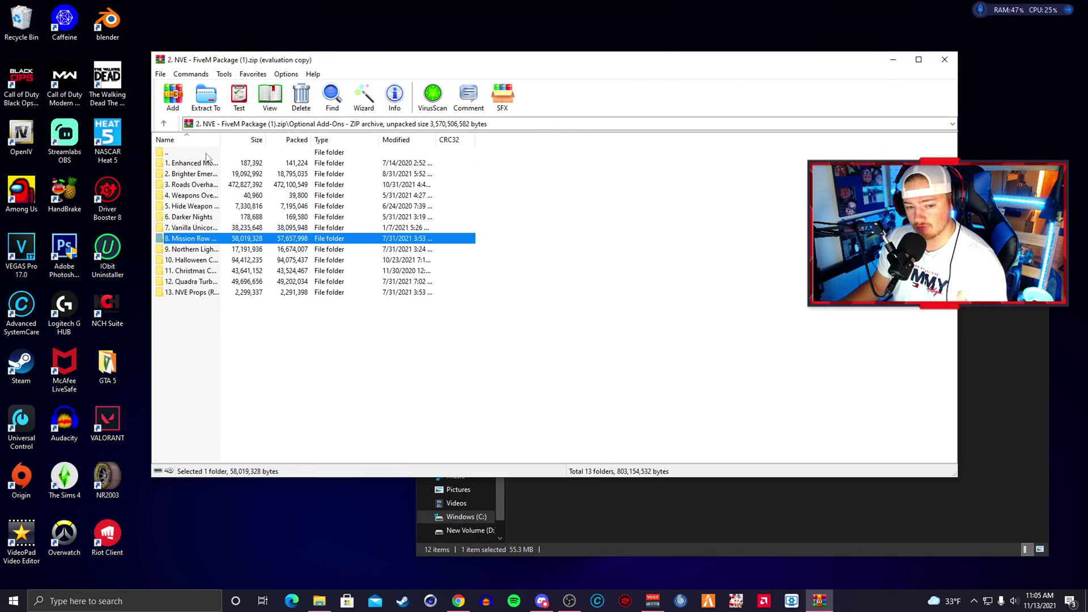
{"action": "double_click", "coordinate": [192, 250]}
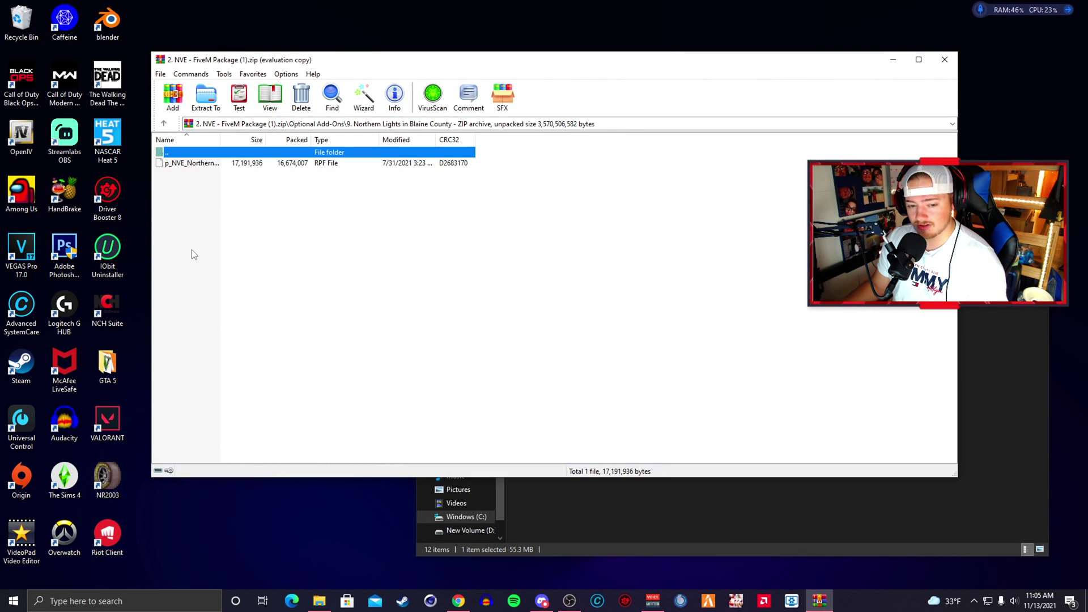
{"action": "double_click", "coordinate": [206, 151]}
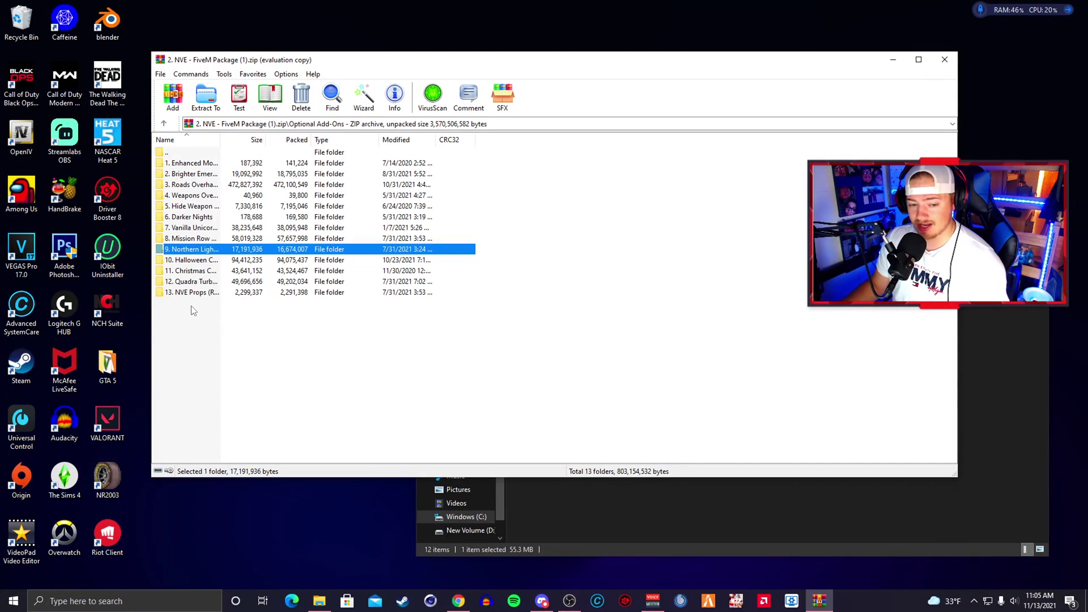
{"action": "left_click", "coordinate": [203, 261]}
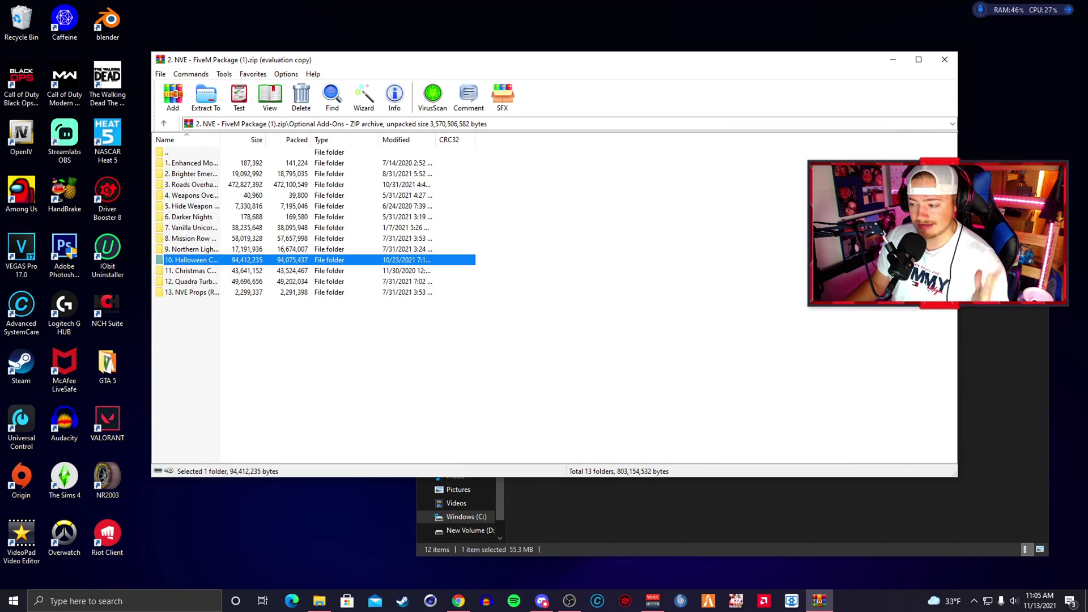
{"action": "double_click", "coordinate": [193, 153]}
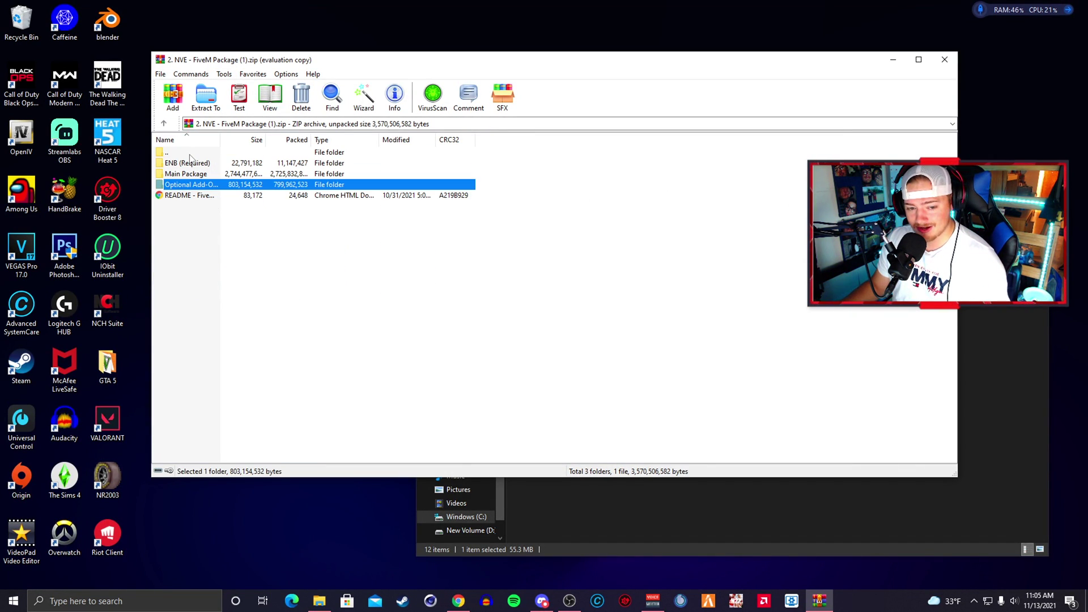
{"action": "left_click", "coordinate": [190, 163]}
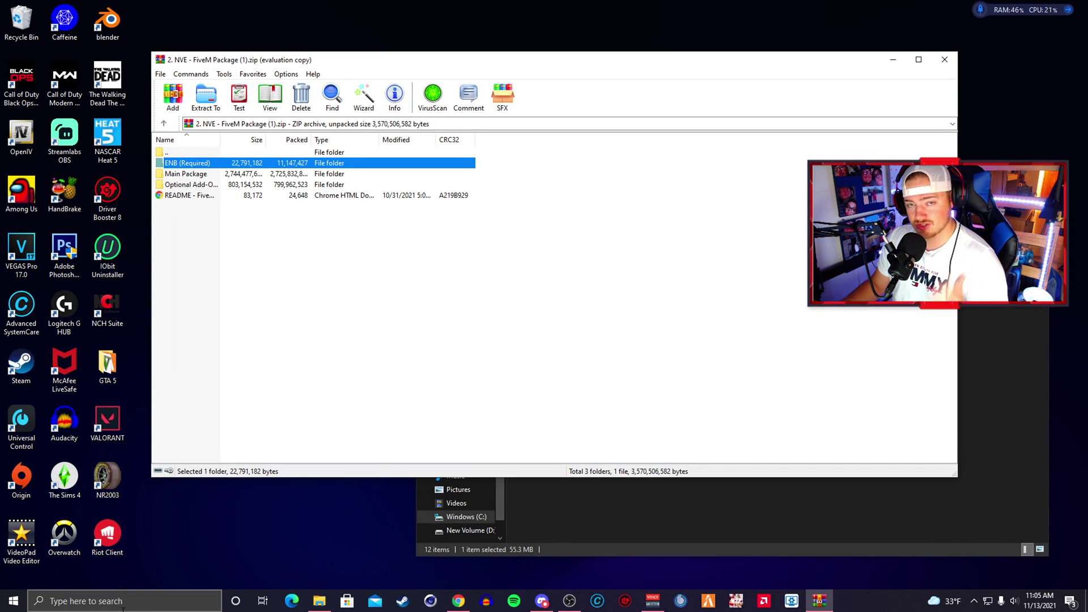
- Open the Steam installation's Grand Theft Auto V folder under steamapps\common on drive C: in a second File Explorer window
{"action": "right_click", "coordinate": [319, 601]}
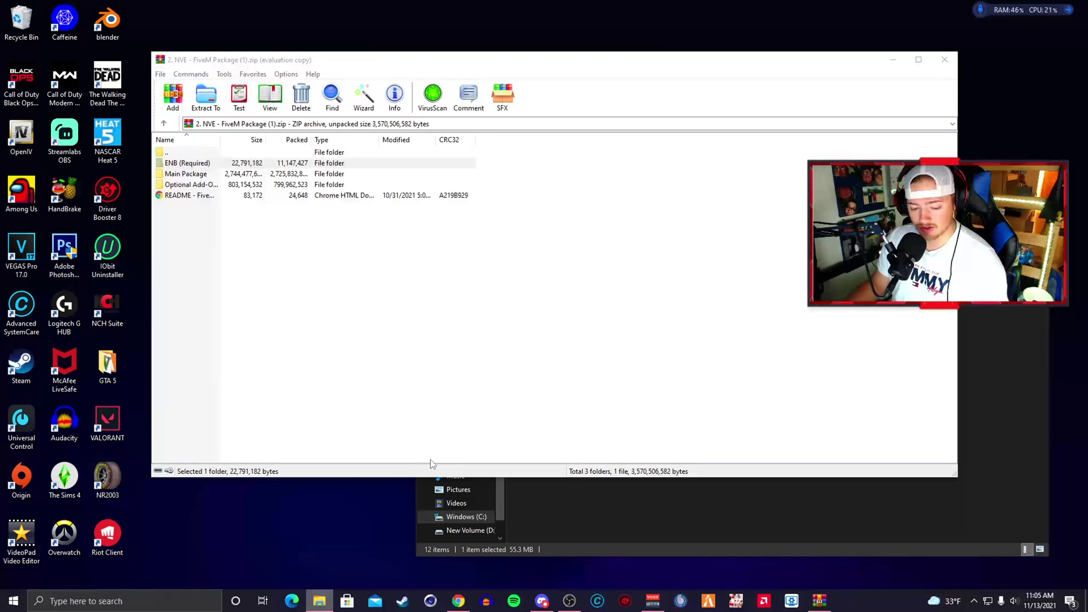
{"action": "left_click", "coordinate": [566, 418]}
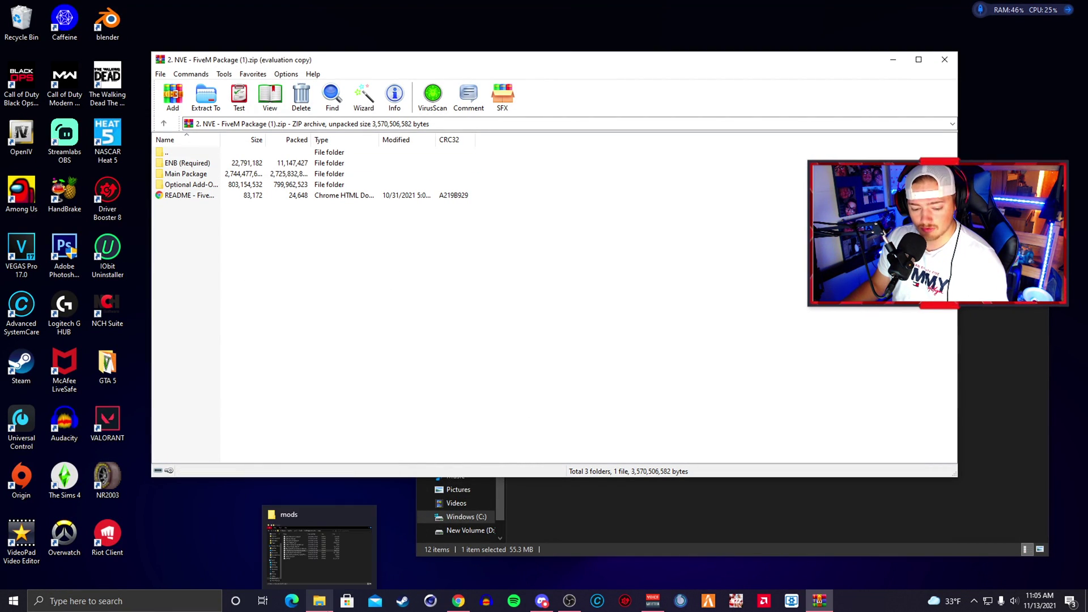
{"action": "right_click", "coordinate": [319, 601]}
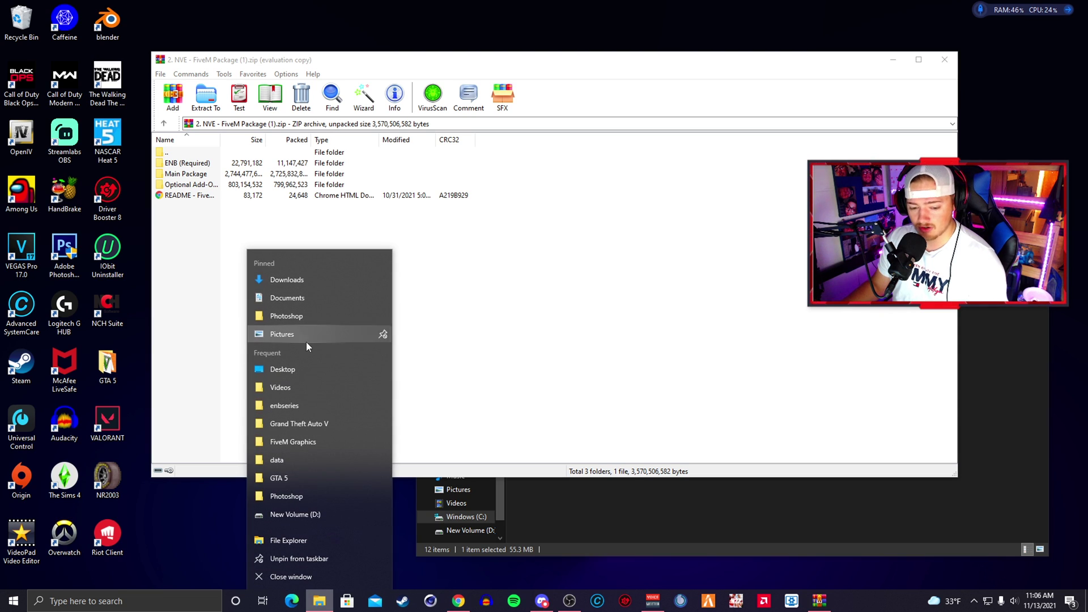
{"action": "left_click", "coordinate": [270, 369]}
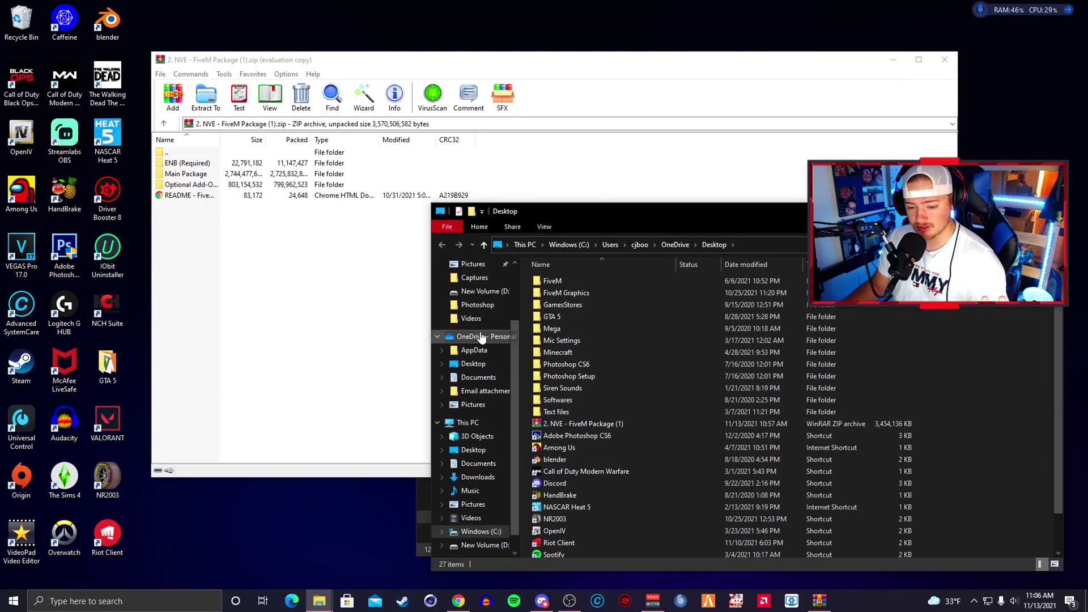
{"action": "left_click_drag", "start_coordinate": [653, 205], "coordinate": [602, 141]}
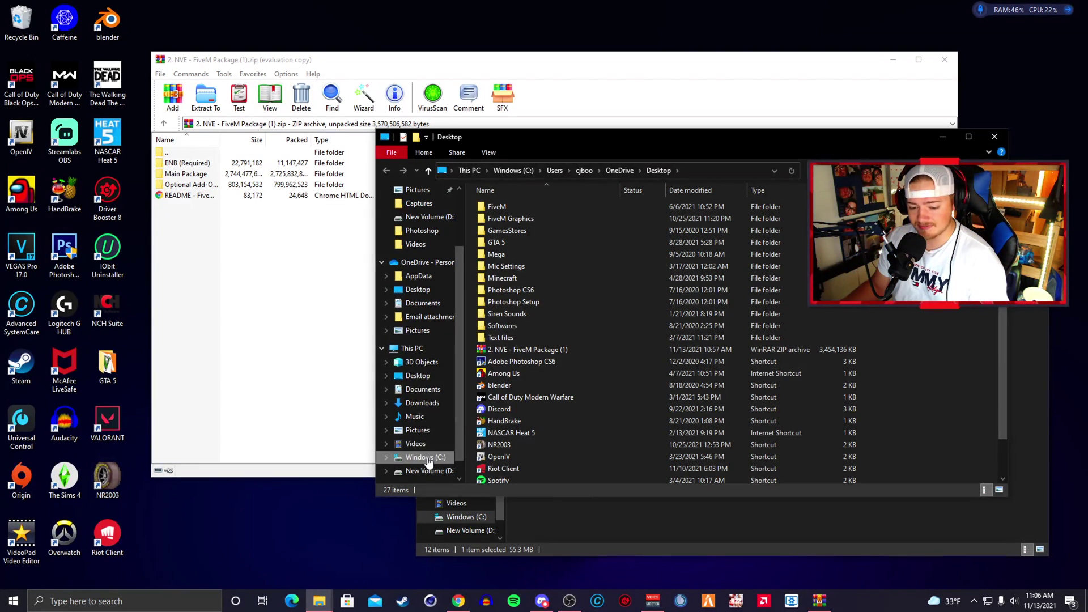
{"action": "left_click", "coordinate": [429, 457]}
{"action": "double_click", "coordinate": [518, 266]}
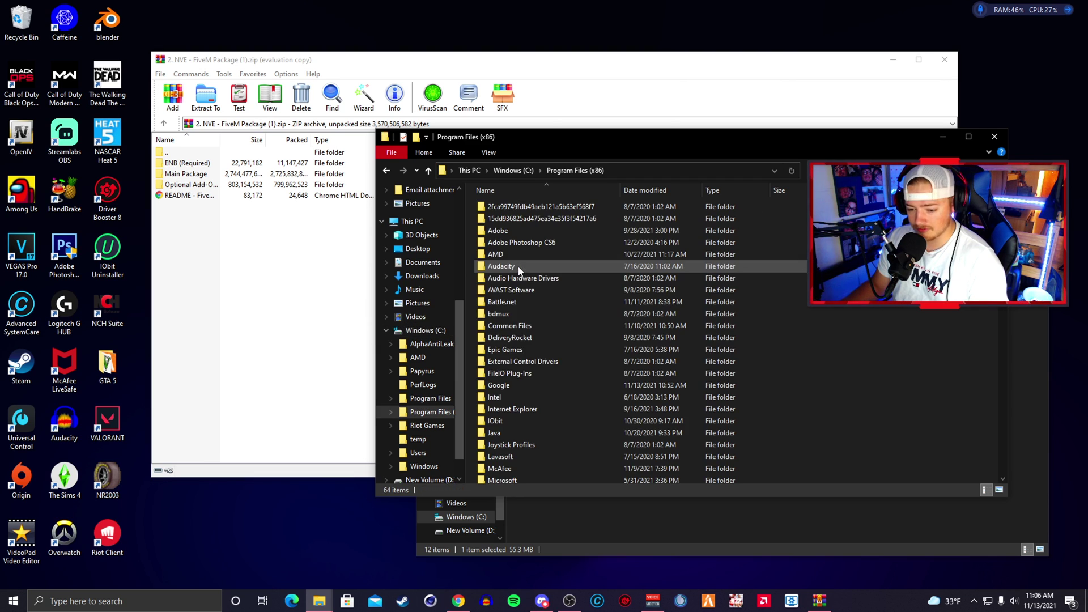
{"action": "scroll", "coordinate": [562, 387], "scroll_direction": "down", "scroll_amount": 6}
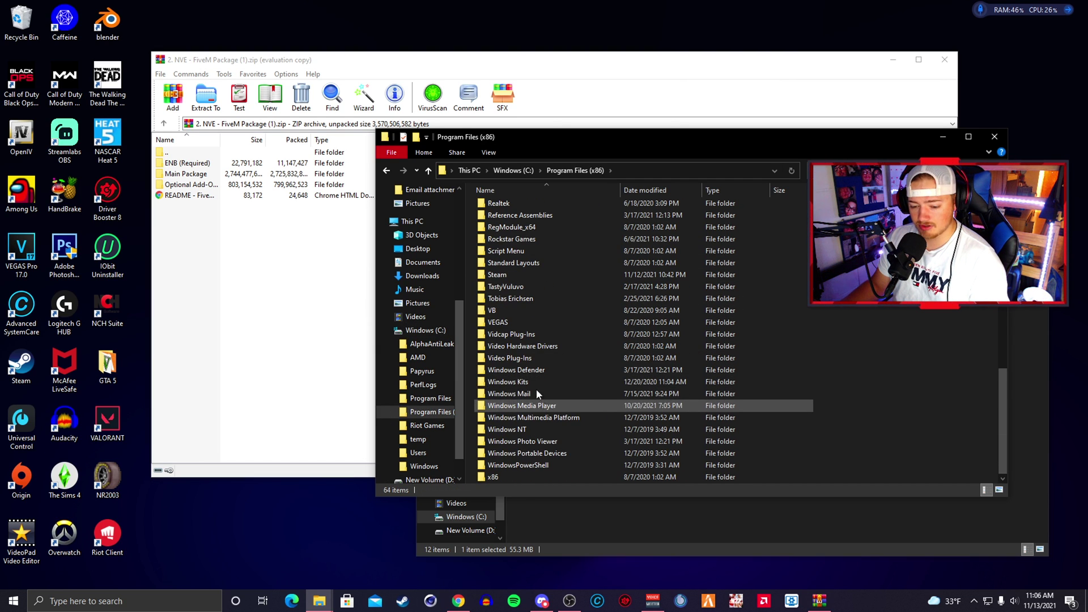
{"action": "double_click", "coordinate": [507, 346]}
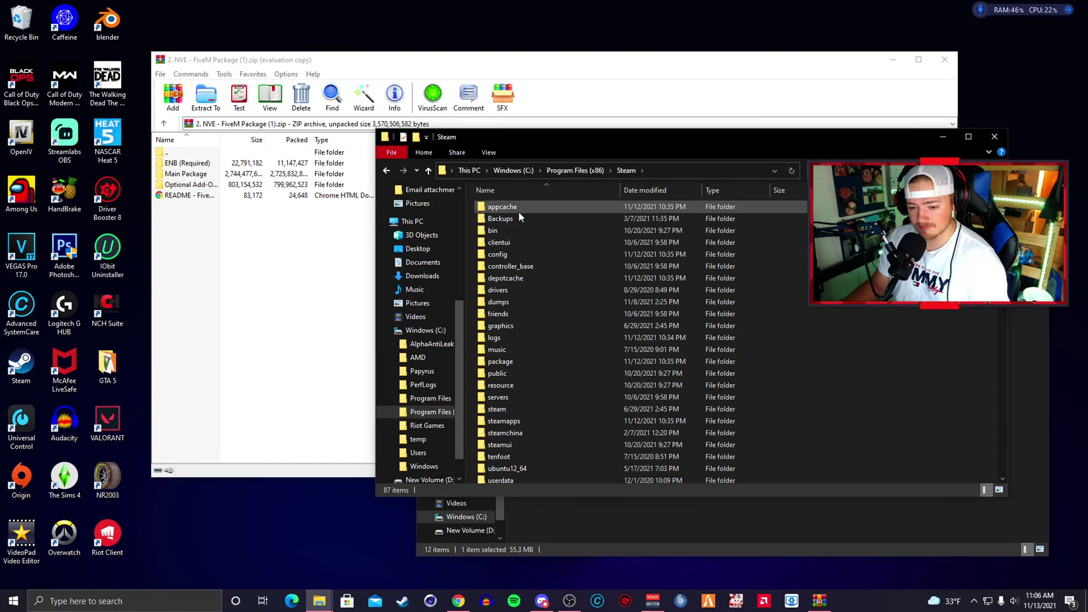
{"action": "double_click", "coordinate": [507, 420]}
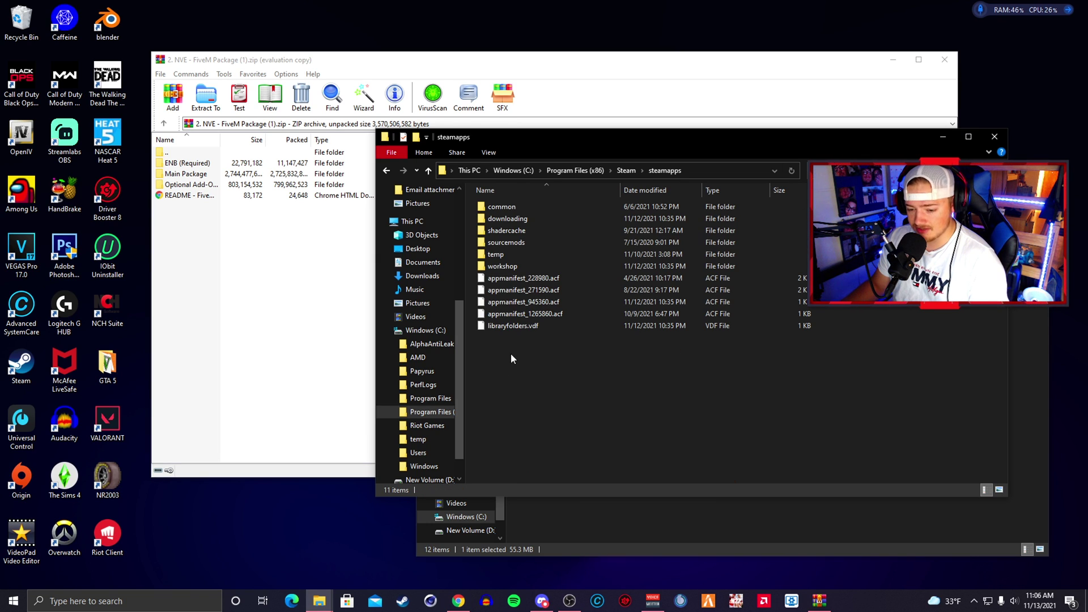
{"action": "double_click", "coordinate": [513, 209]}
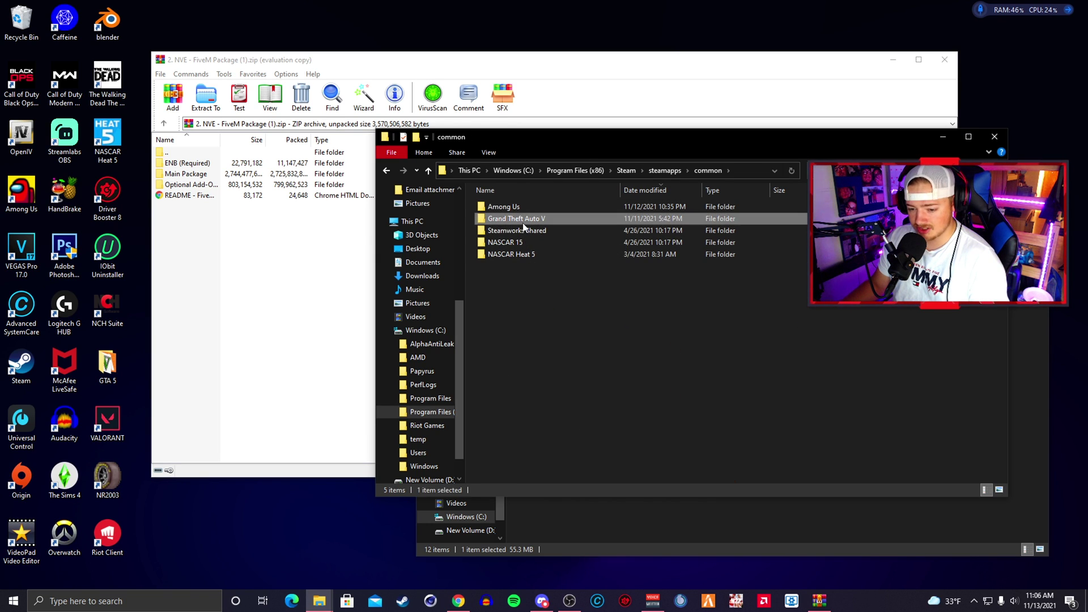
{"action": "double_click", "coordinate": [522, 220]}
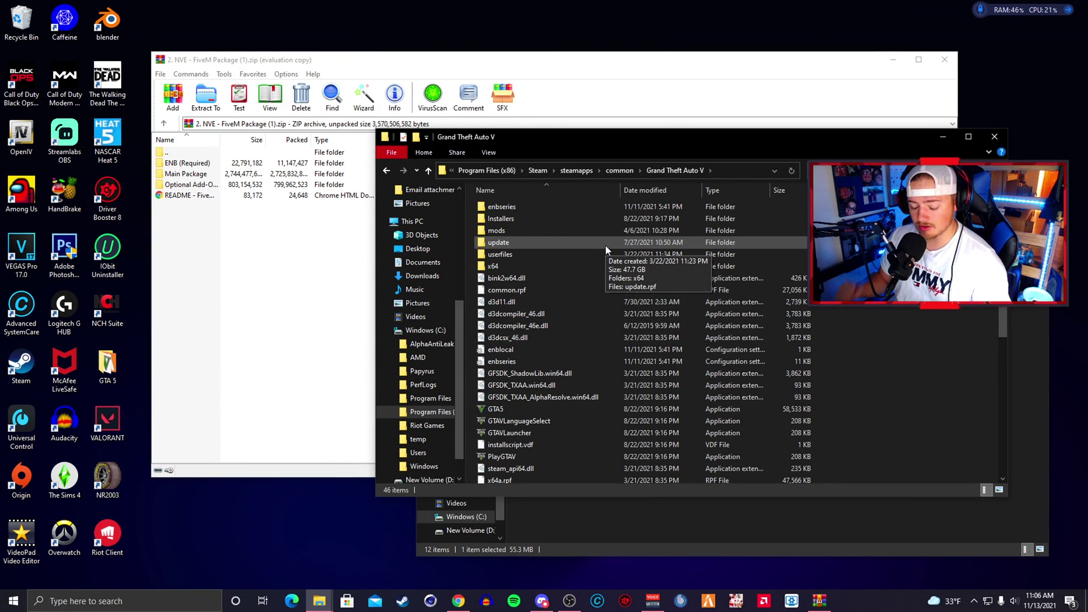
- Delete the old ENB files from the Grand Theft Auto V folder: the enbseries folder, d3d11.dll, d3dcompiler_46e.dll, enblocal and the enbseries configuration file
{"action": "left_click", "coordinate": [504, 207]}
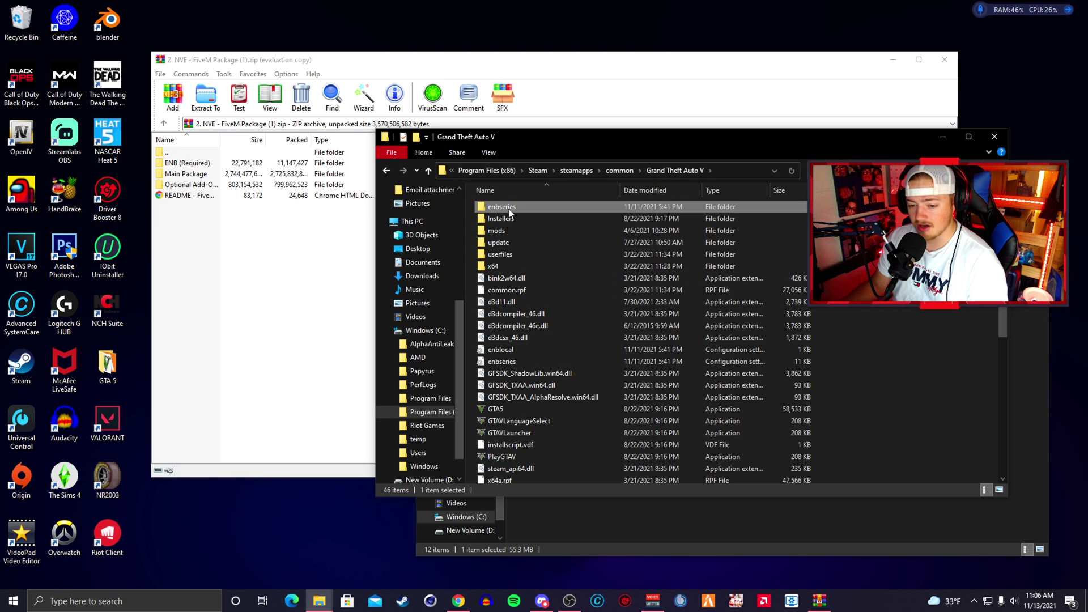
{"action": "left_click", "coordinate": [516, 303], "text": "ctrl"}
{"action": "left_click", "coordinate": [513, 327], "text": "ctrl"}
{"action": "left_click", "coordinate": [516, 360], "text": "ctrl"}
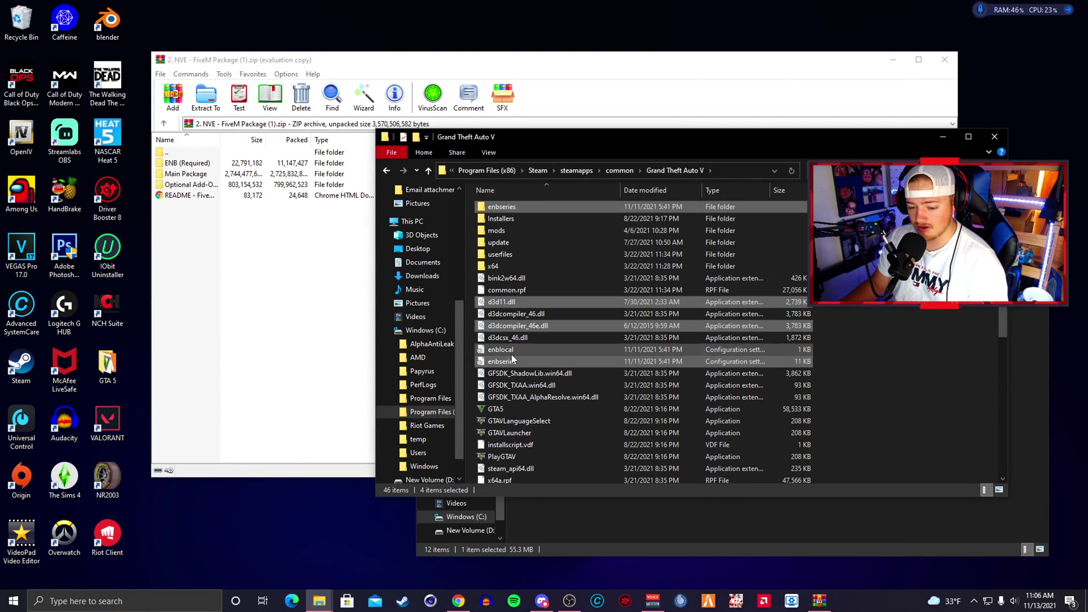
{"action": "left_click", "coordinate": [511, 354], "text": "ctrl"}
{"action": "key", "text": "Delete"}
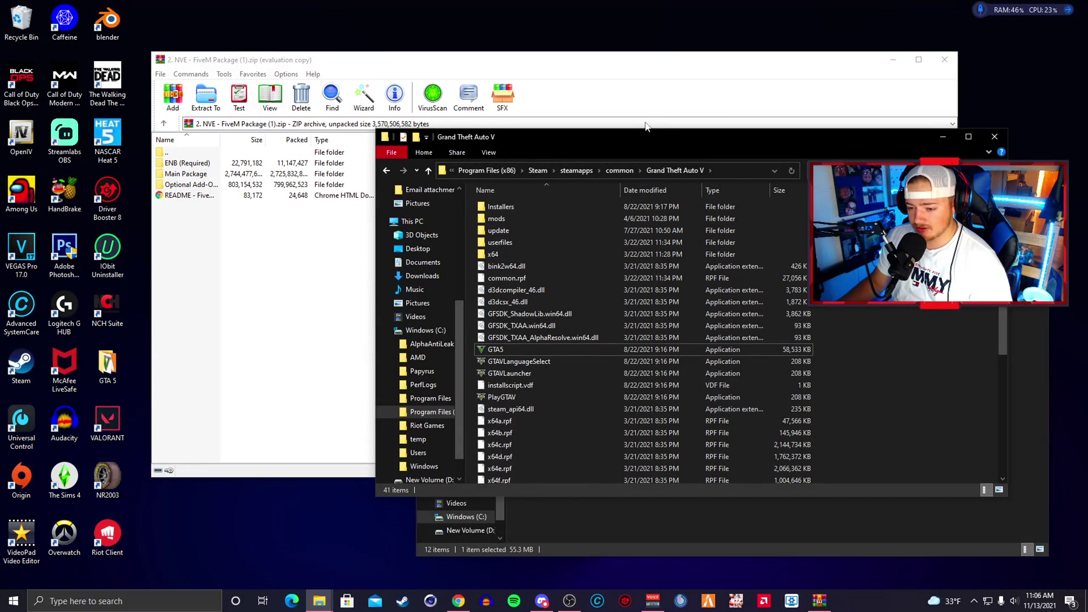
- Extract all files and folders of the ENB's (2) Medium Settings Preset [RECOMMENDED] into the Grand Theft Auto V folder
{"action": "left_click_drag", "start_coordinate": [685, 137], "coordinate": [707, 120]}
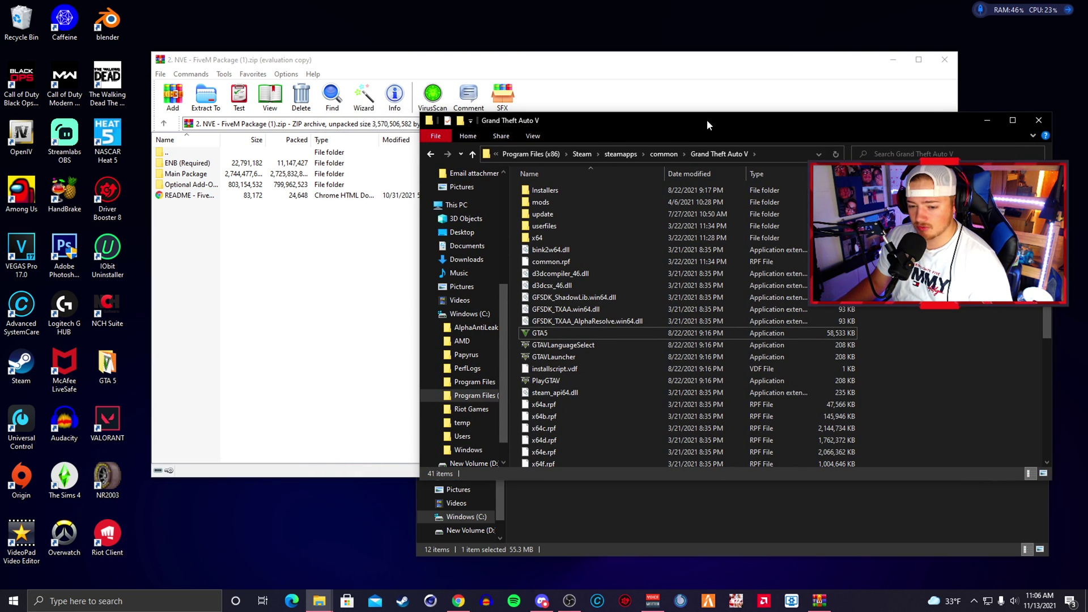
{"action": "left_click", "coordinate": [216, 261]}
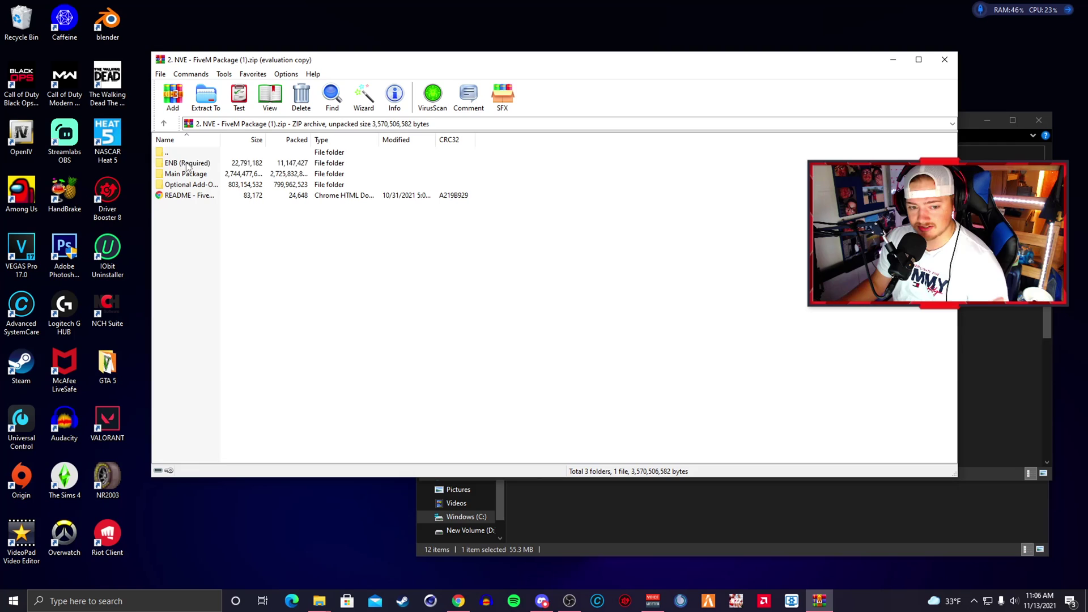
{"action": "double_click", "coordinate": [187, 163]}
{"action": "double_click", "coordinate": [187, 173]}
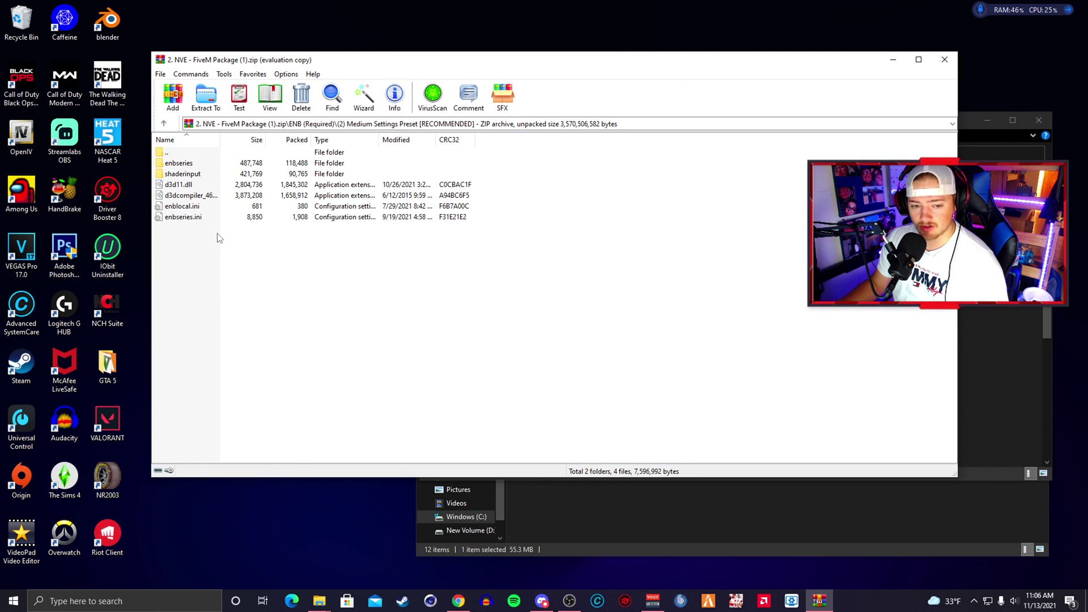
{"action": "left_click_drag", "start_coordinate": [182, 227], "coordinate": [208, 166]}
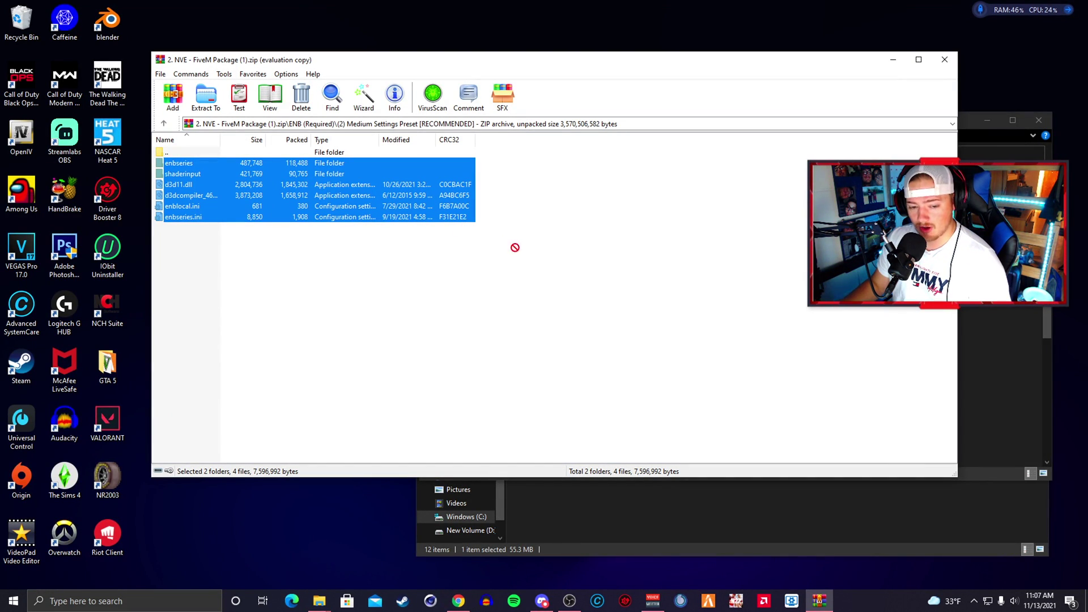
{"action": "left_click_drag", "start_coordinate": [419, 607], "coordinate": [736, 298]}
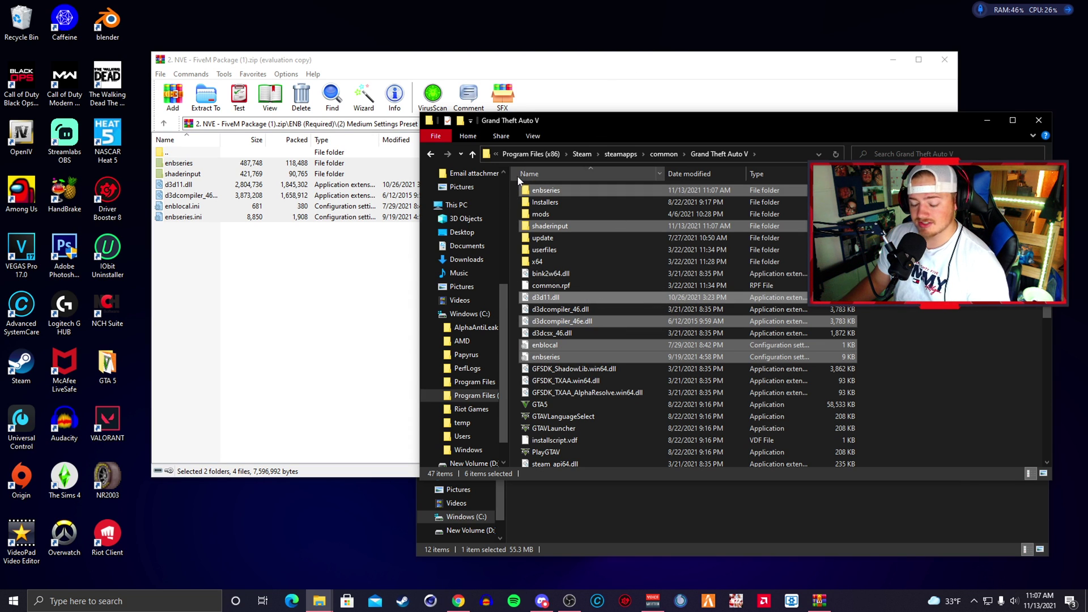
- Close the NVE archive and minimise the remaining folder windows to show the desktop
{"action": "left_click", "coordinate": [944, 61]}
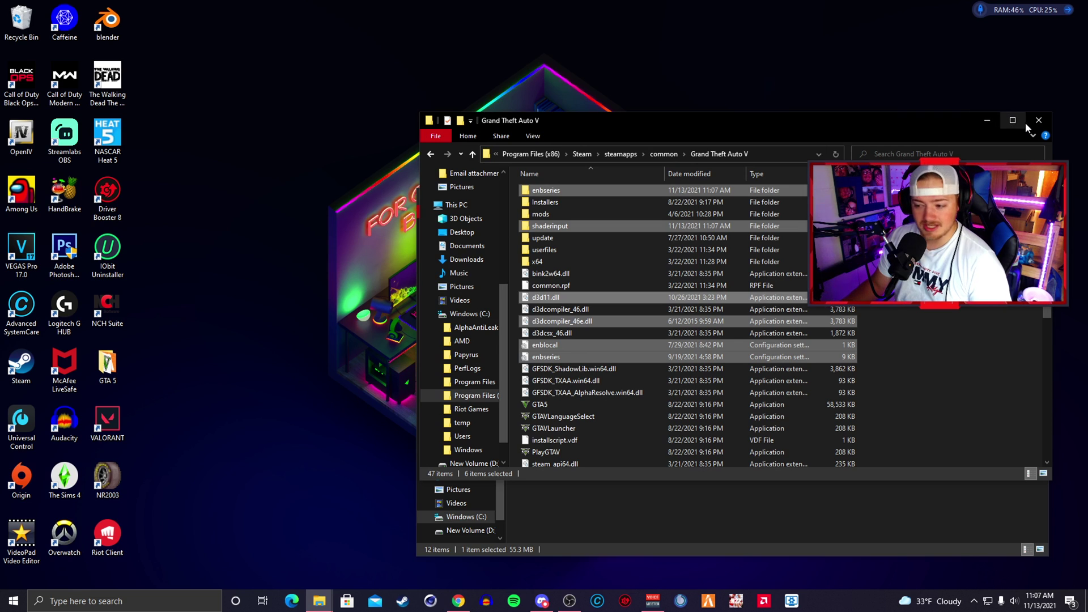
{"action": "left_click_drag", "start_coordinate": [828, 131], "coordinate": [706, 90]}
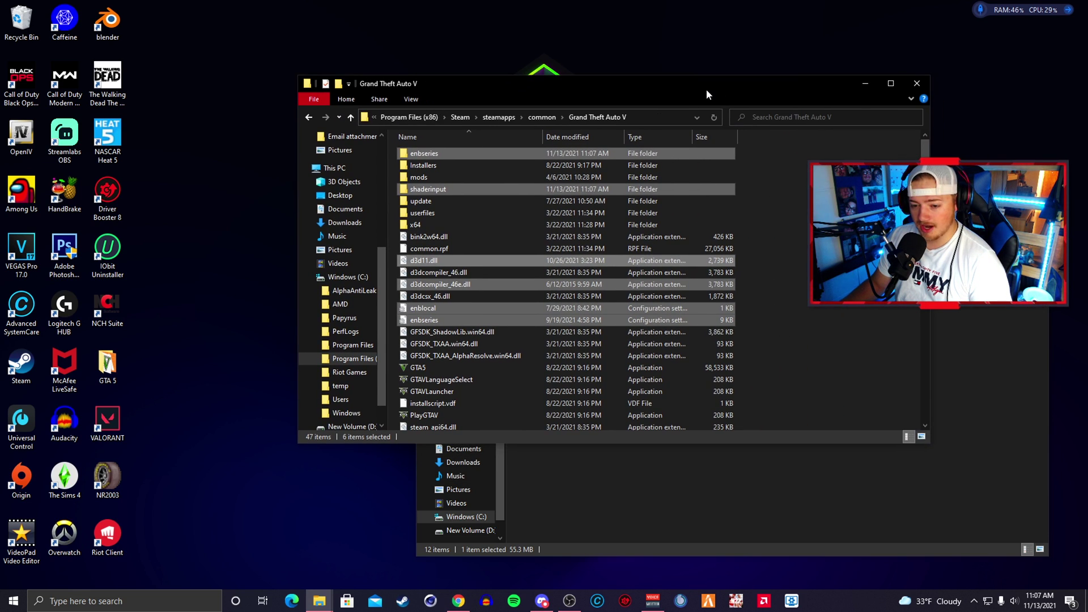
{"action": "left_click", "coordinate": [862, 85]}
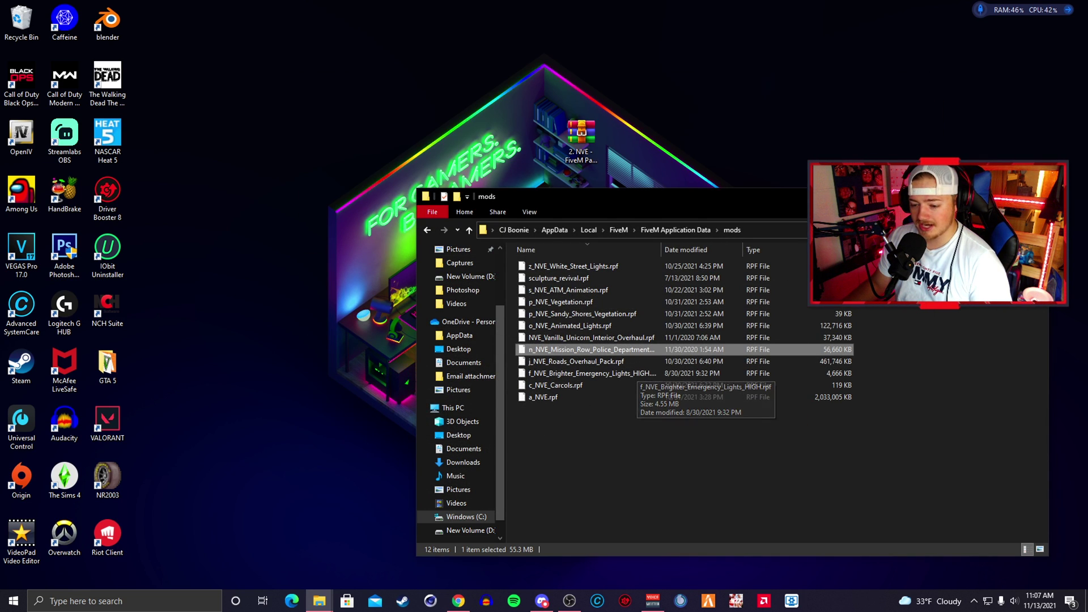
{"action": "key", "text": "super+d"}
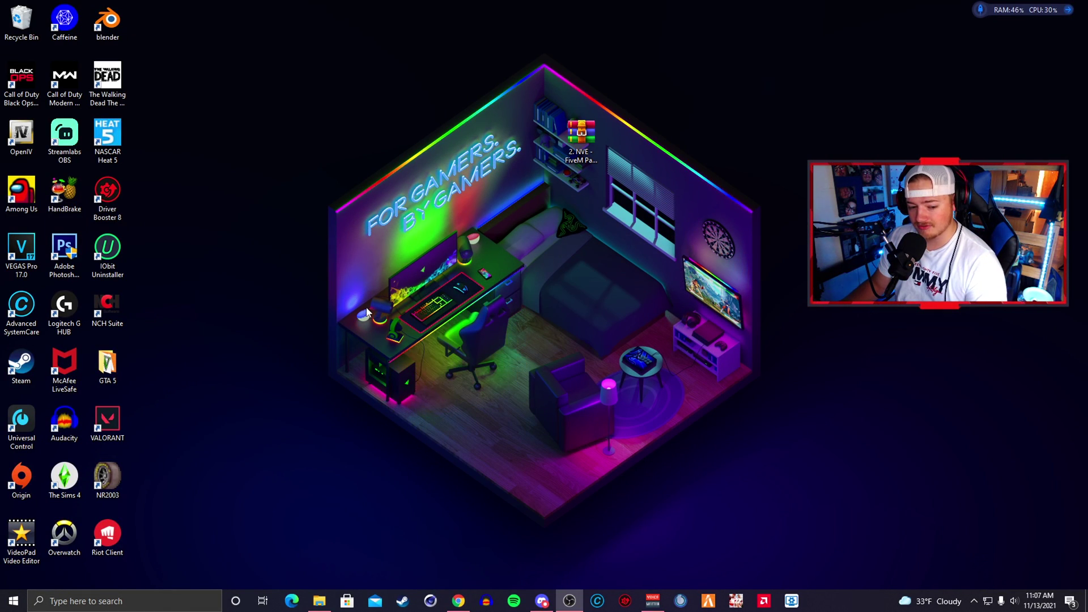
{"action": "left_click", "coordinate": [327, 382]}
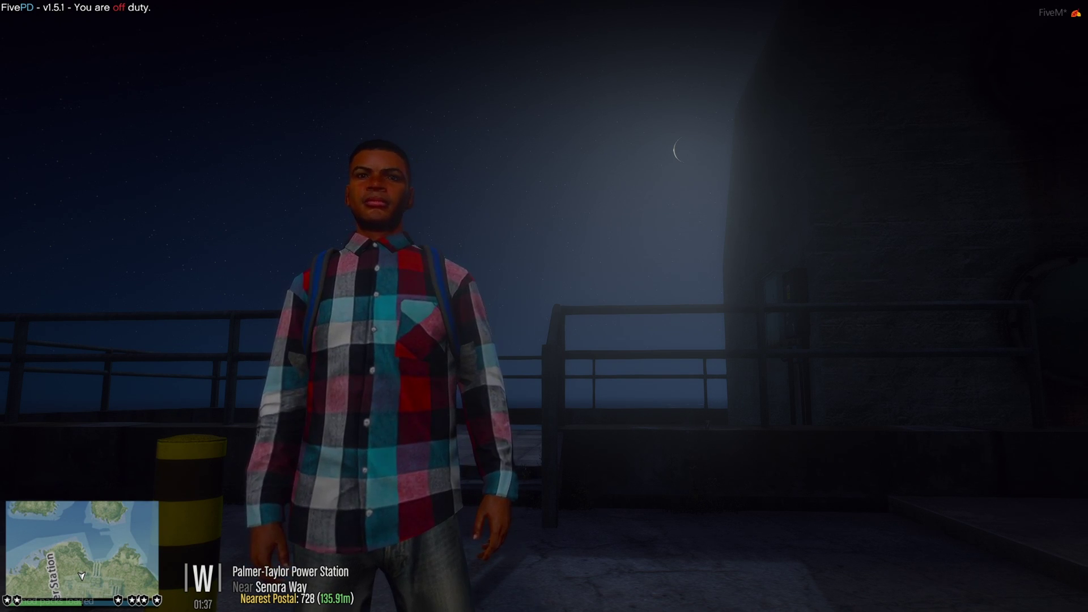
{"action": "key", "text": "w"}
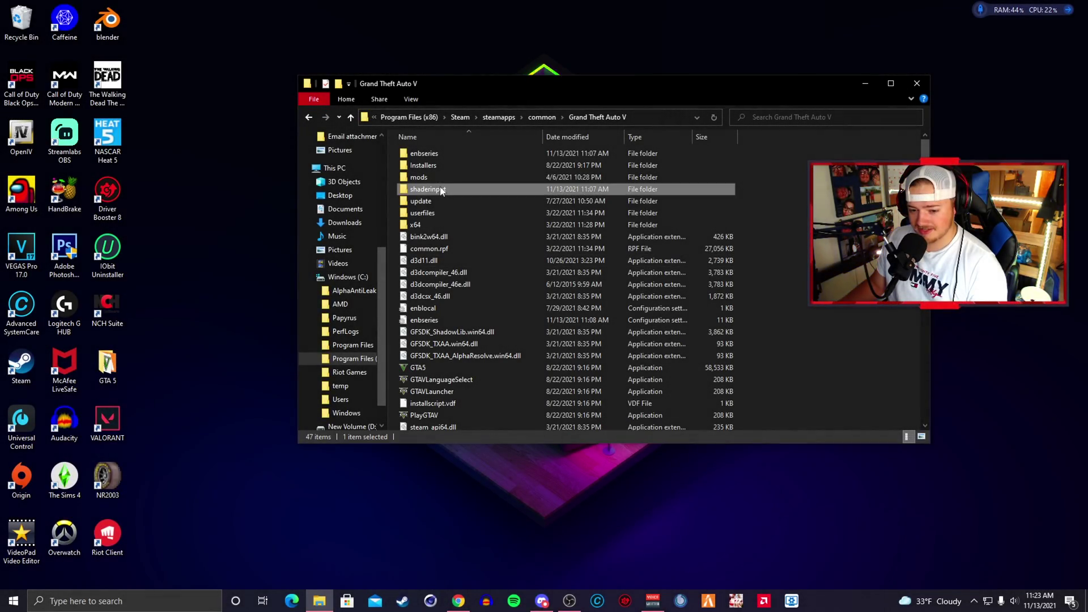
- Delete the shaderinput folder from the Grand Theft Auto V folder
{"action": "key", "text": "Delete"}
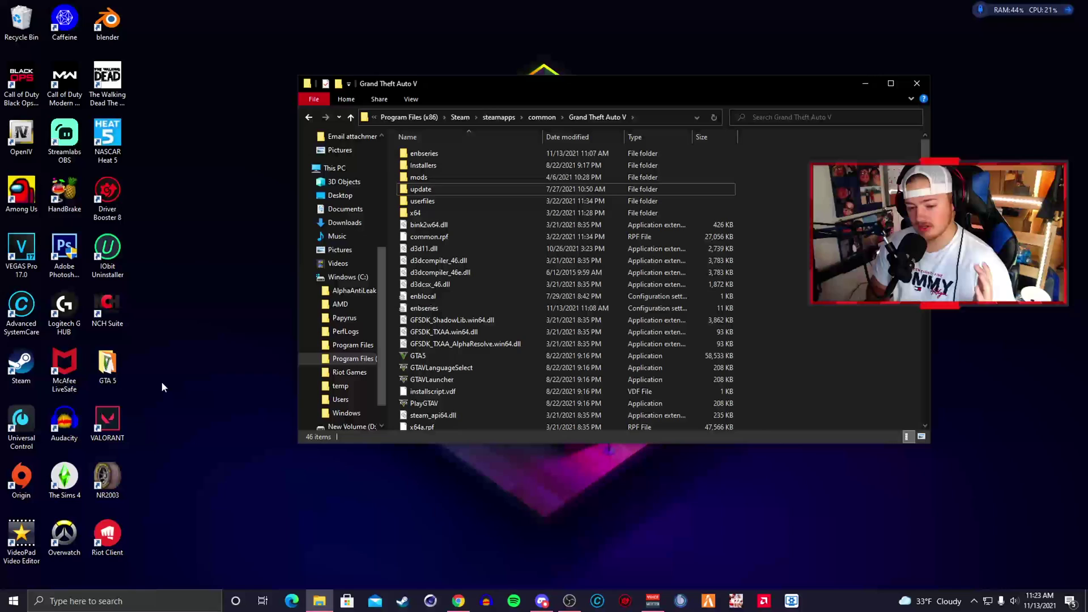
- Move the MONSTER KILLER00Ks ENB archive from the FiveM Graphics folder to the desktop
{"action": "right_click", "coordinate": [342, 606]}
{"action": "left_click", "coordinate": [107, 366]}
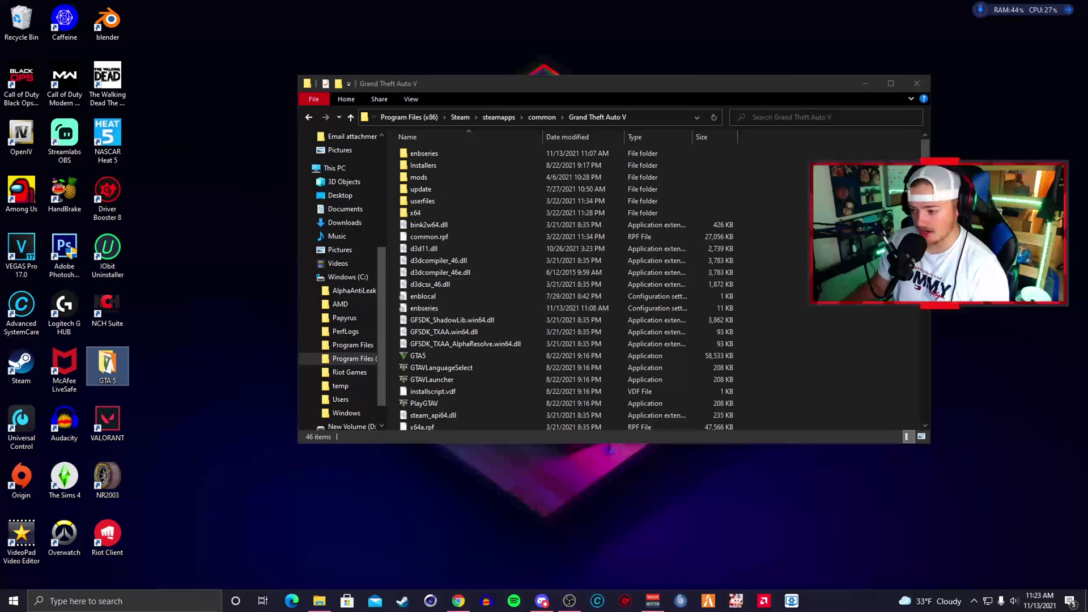
{"action": "key", "text": "alt+Tab"}
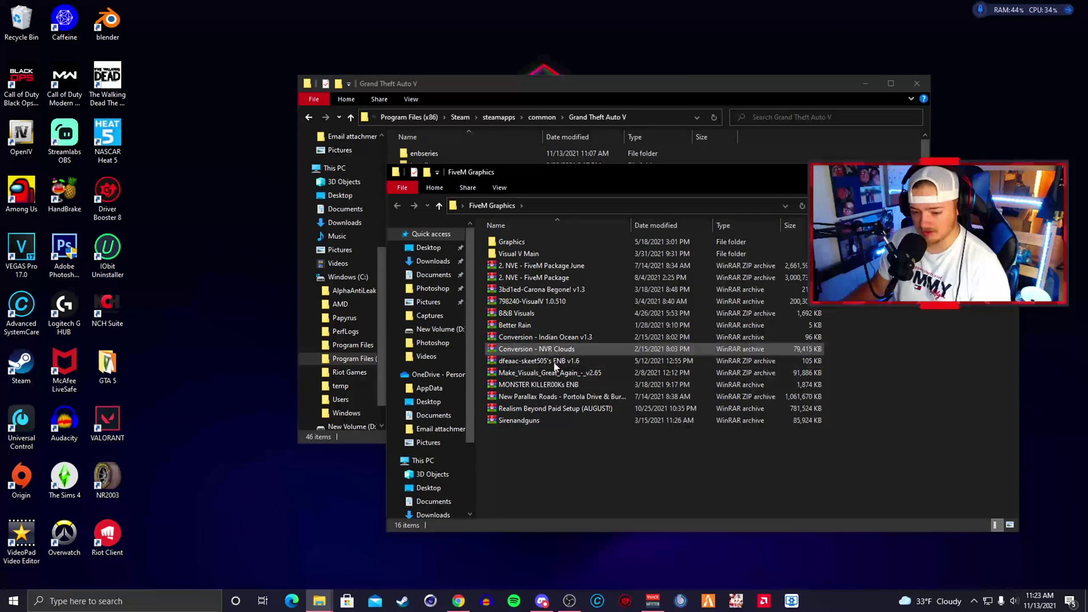
{"action": "left_click_drag", "start_coordinate": [544, 385], "coordinate": [237, 420]}
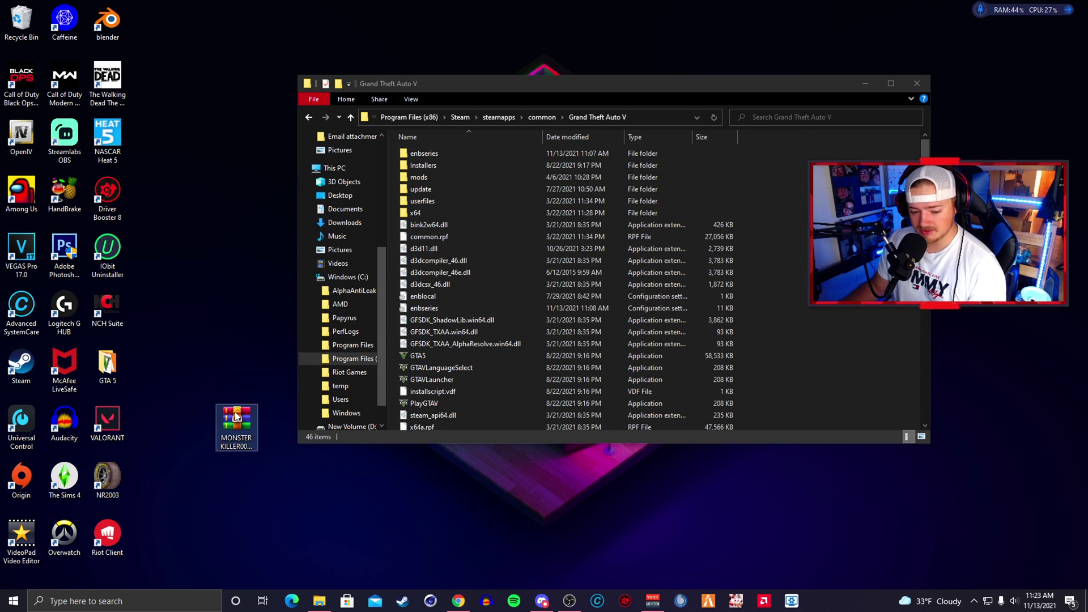
- Open the MONSTER KILLER00Ks ENB archive from the desktop and enter its MONSTER KILLER00K's ENB folder
{"action": "double_click", "coordinate": [233, 427]}
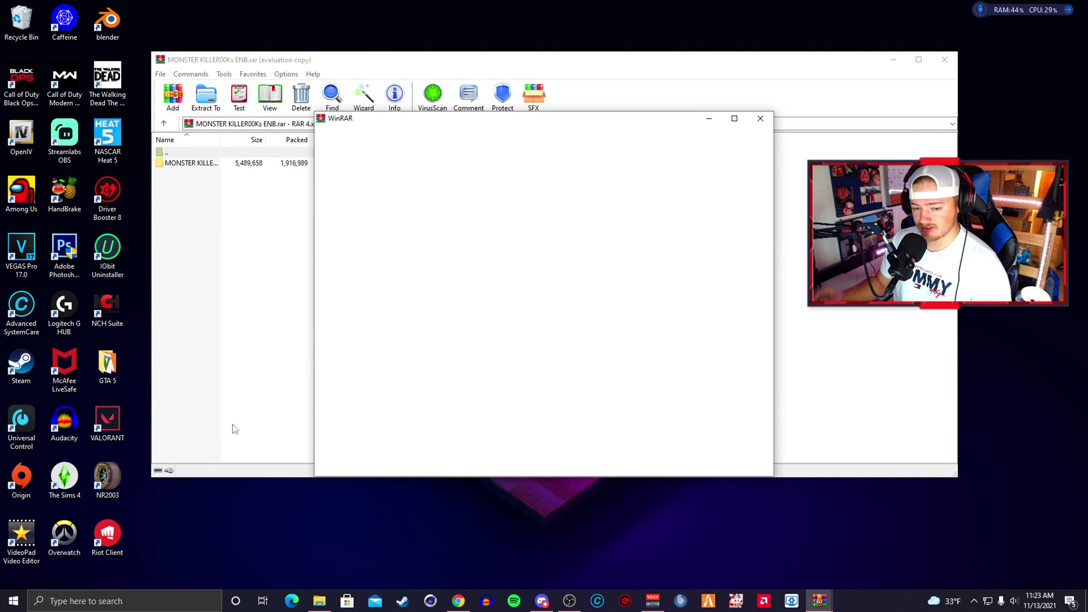
{"action": "key", "text": "Escape"}
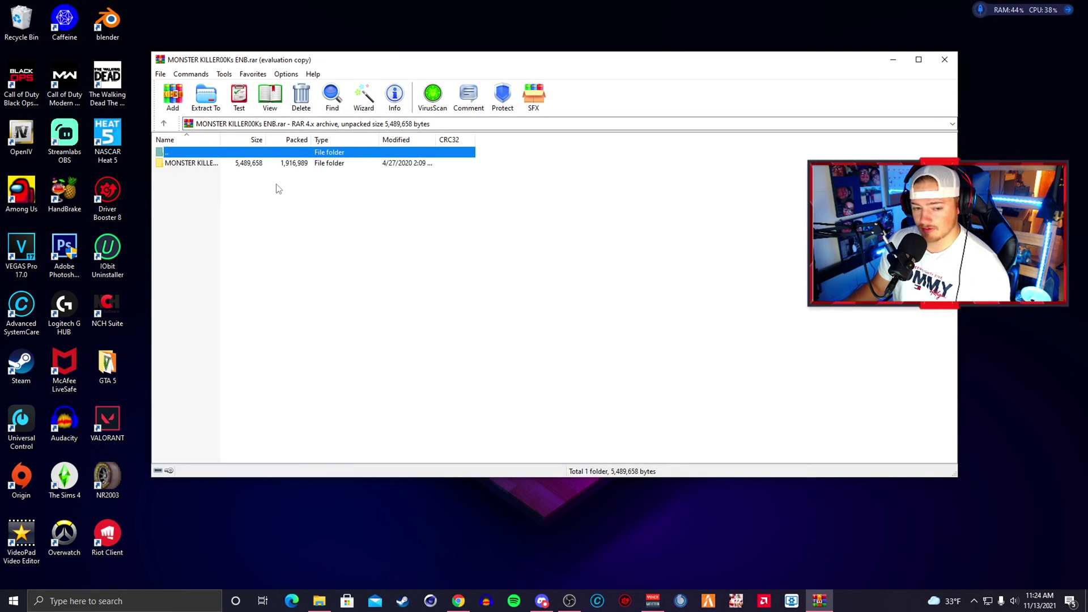
{"action": "double_click", "coordinate": [221, 169]}
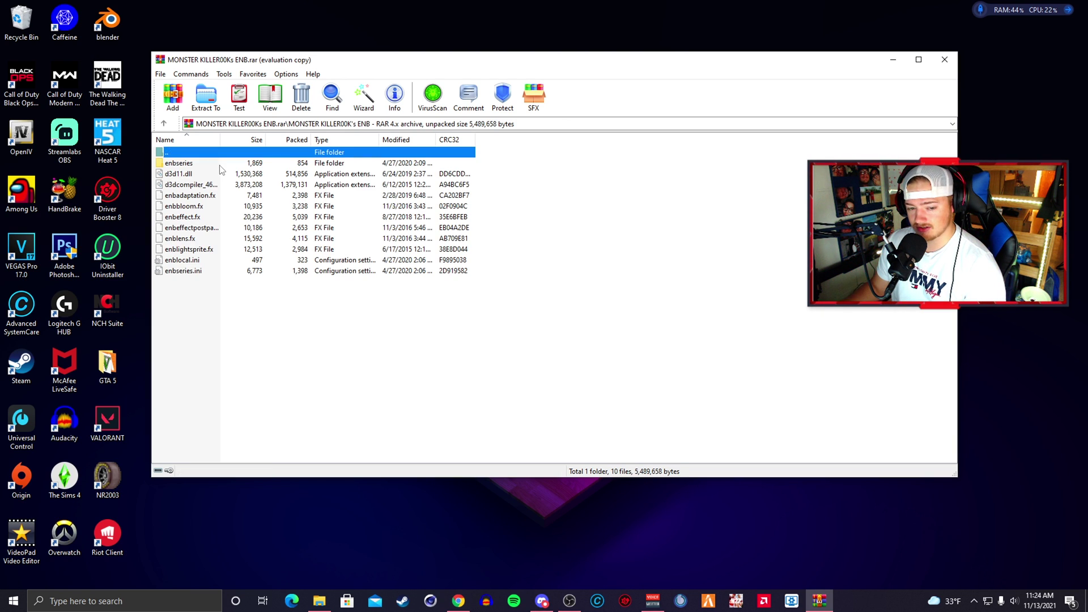
{"action": "left_click", "coordinate": [207, 326]}
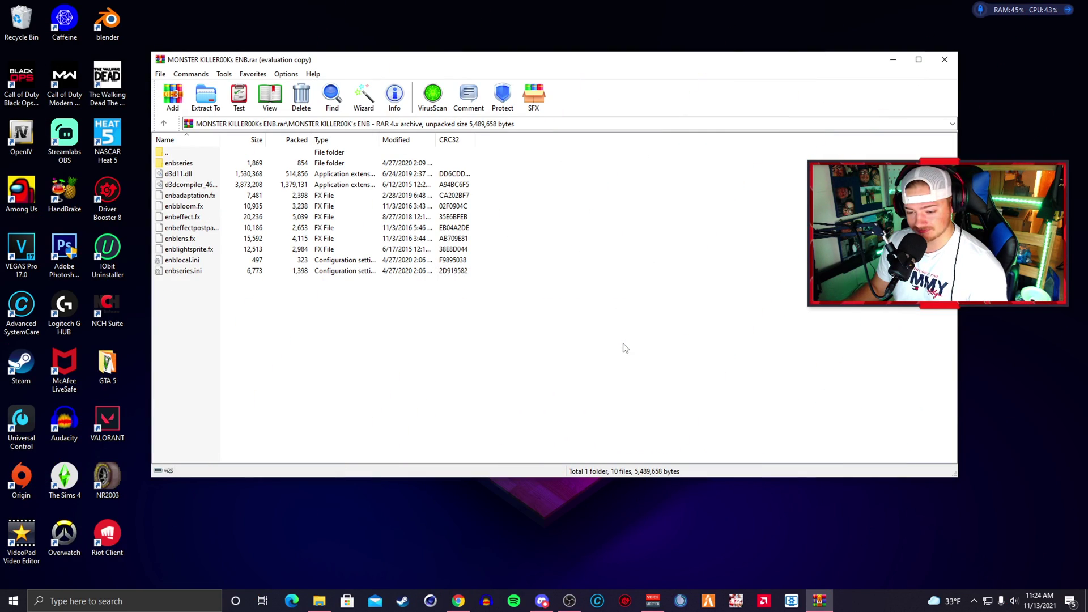
- Select the enbseries folder, enblocal.ini and enbseries.ini in the archive and bring up the Grand Theft Auto V folder
{"action": "left_click", "coordinate": [190, 164]}
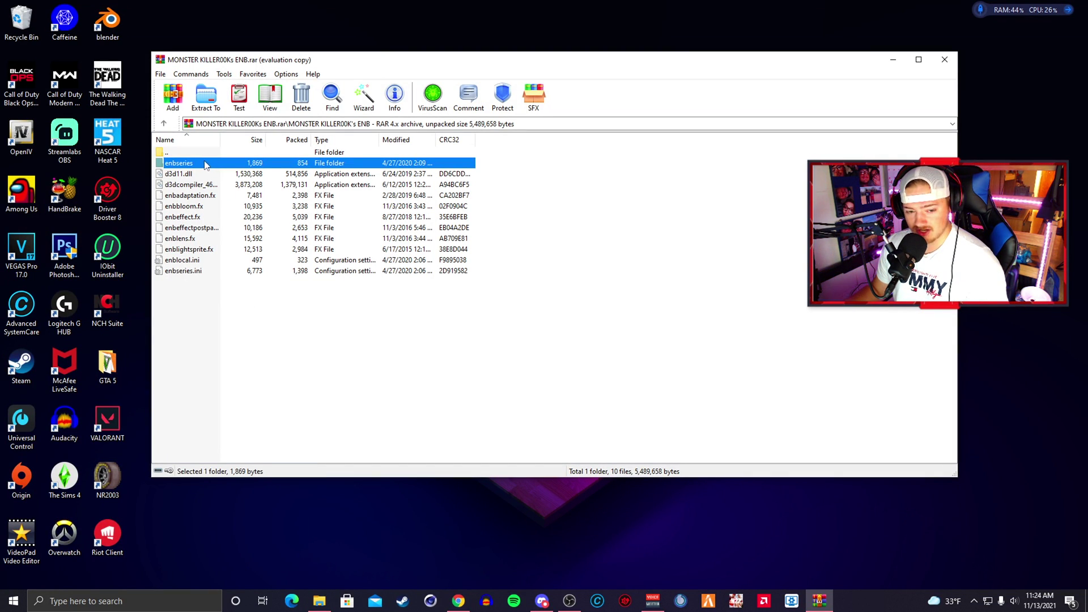
{"action": "left_click", "coordinate": [190, 273], "text": "ctrl"}
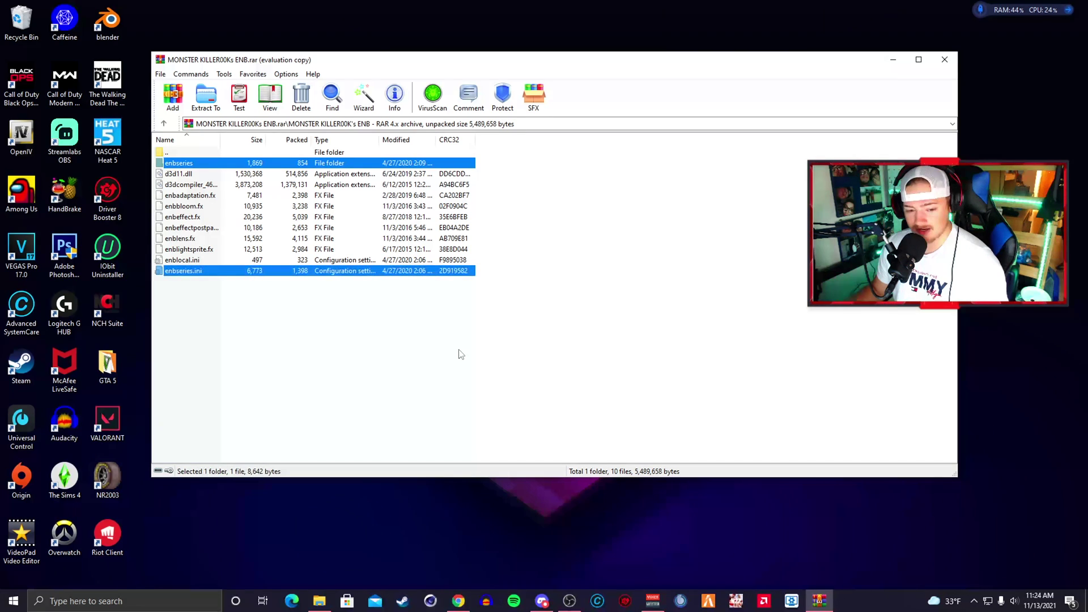
{"action": "left_click", "coordinate": [238, 260], "text": "ctrl"}
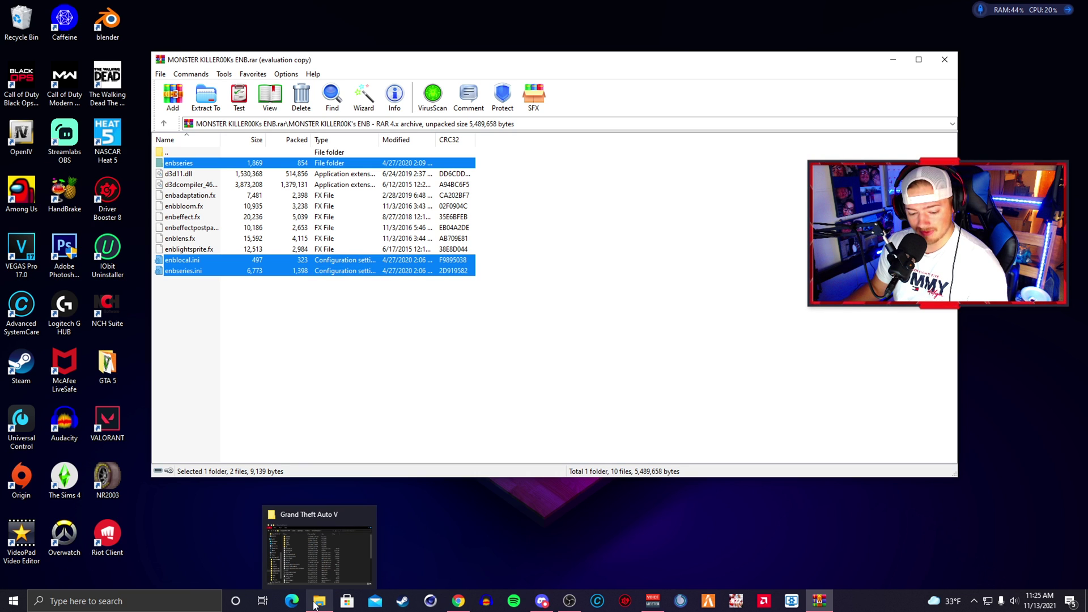
{"action": "mouse_move", "coordinate": [319, 599]}
{"action": "mouse_move", "coordinate": [343, 554]}
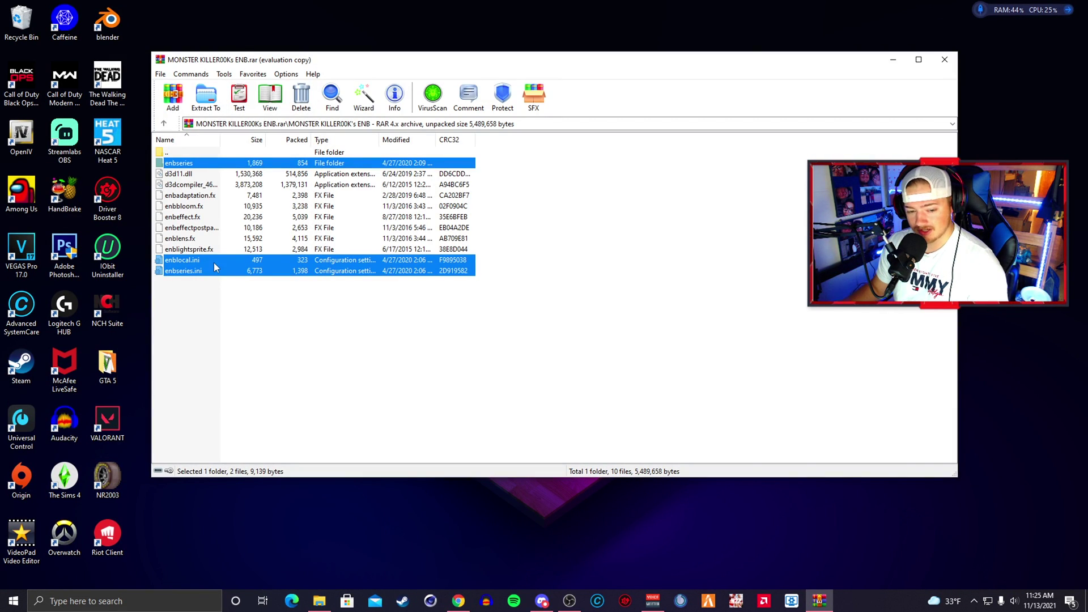
{"action": "left_click", "coordinate": [319, 601]}
{"action": "left_click_drag", "start_coordinate": [483, 311], "coordinate": [797, 284]}
{"action": "left_click", "coordinate": [291, 216]}
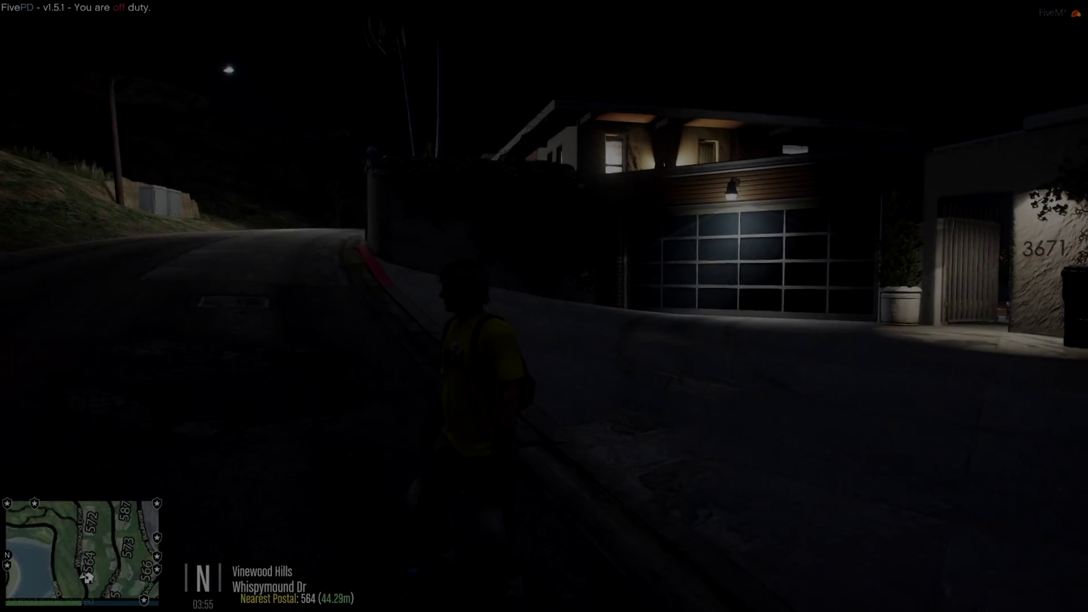
- In FiveM, pick a spot on the map by postal 1020 in Grand Senora Desert and teleport the character there
{"action": "key", "text": "w"}
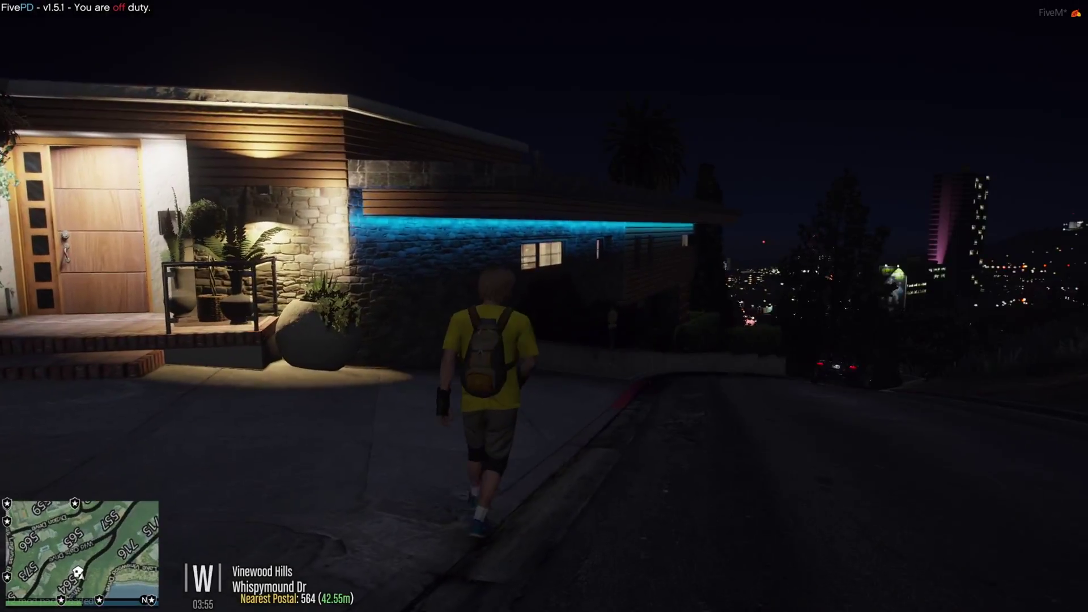
{"action": "key", "text": "p"}
{"action": "scroll", "coordinate": [544, 306], "scroll_direction": "down", "scroll_amount": 5}
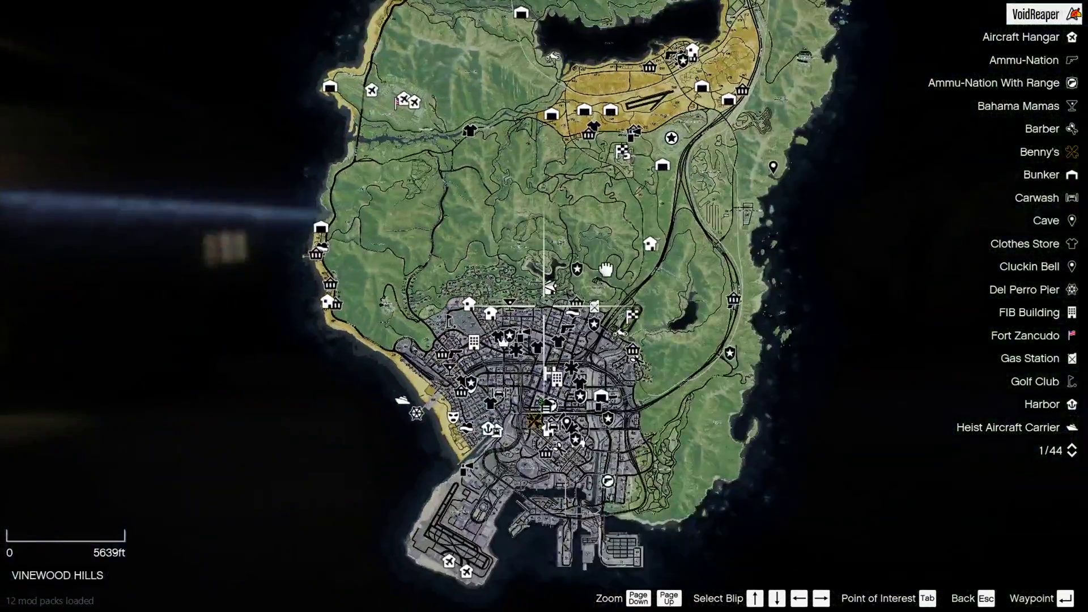
{"action": "scroll", "coordinate": [574, 360], "scroll_direction": "up", "scroll_amount": 3}
{"action": "scroll", "coordinate": [574, 360], "scroll_direction": "down", "scroll_amount": 2}
{"action": "scroll", "coordinate": [528, 409], "scroll_direction": "up", "scroll_amount": 8}
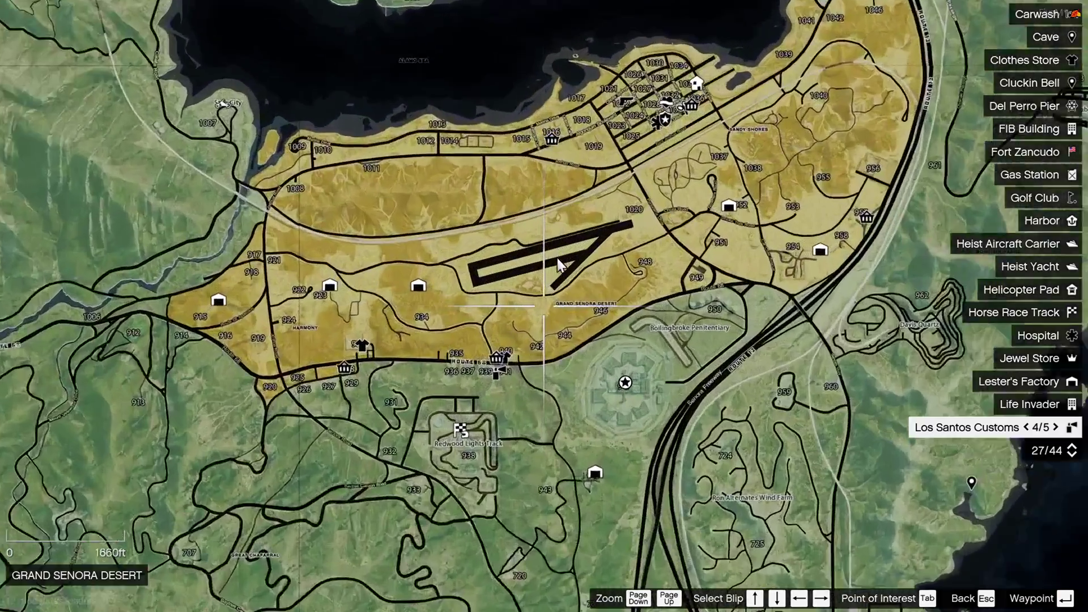
{"action": "key", "text": "w+d"}
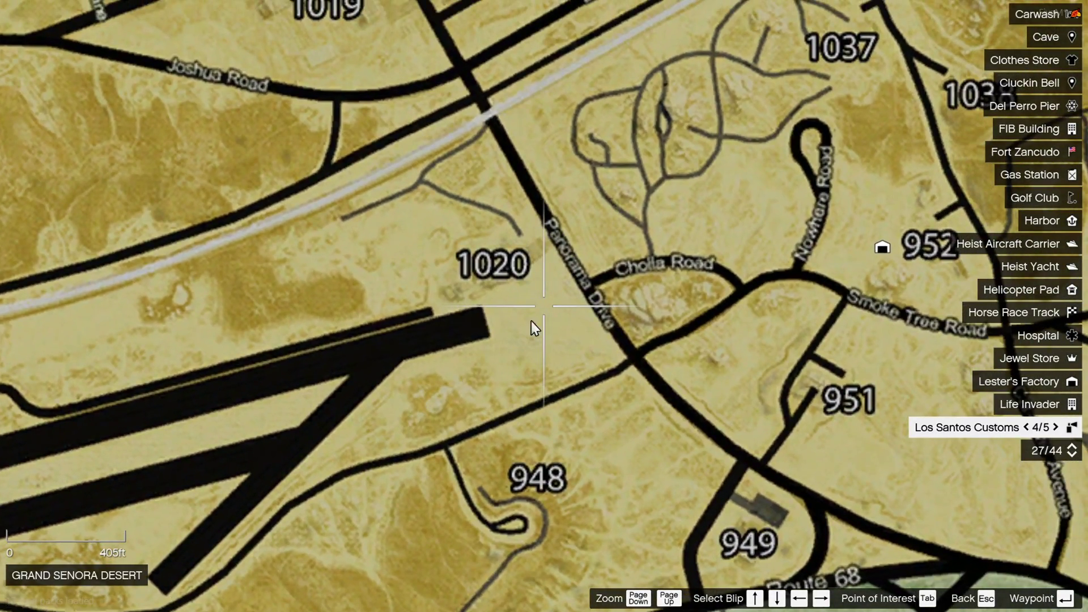
{"action": "key", "text": "Escape"}
{"action": "key", "text": "m"}
{"action": "key", "text": "Down"}
{"action": "key", "text": "Down"}
{"action": "key", "text": "Down"}
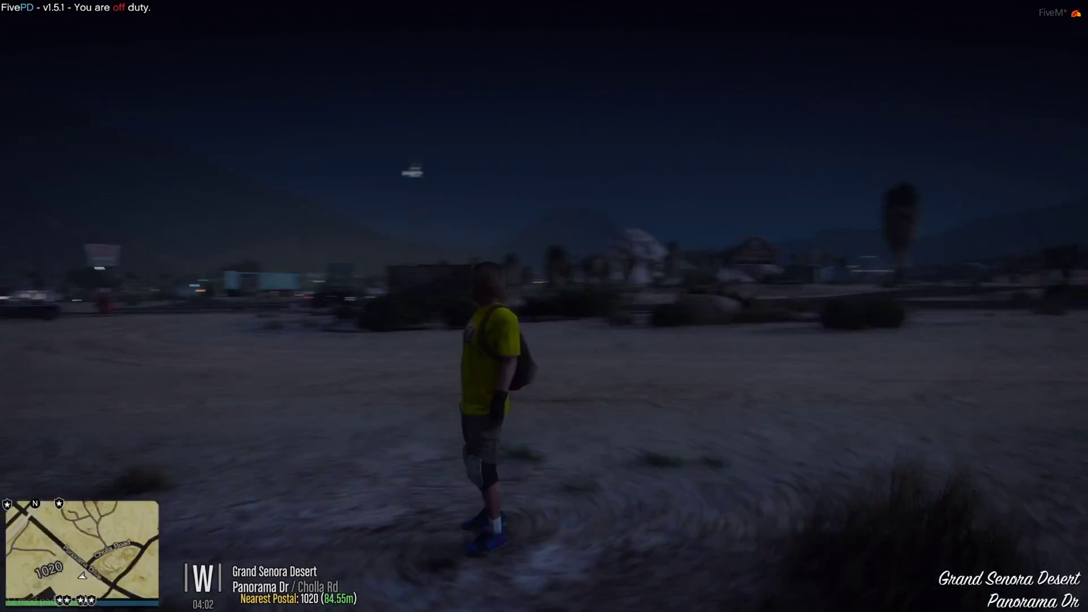
- Walk around the desert near Panorama Dr and Cholla Rd to examine the night lighting, sky and terrain graphics
{"action": "key", "text": "w"}
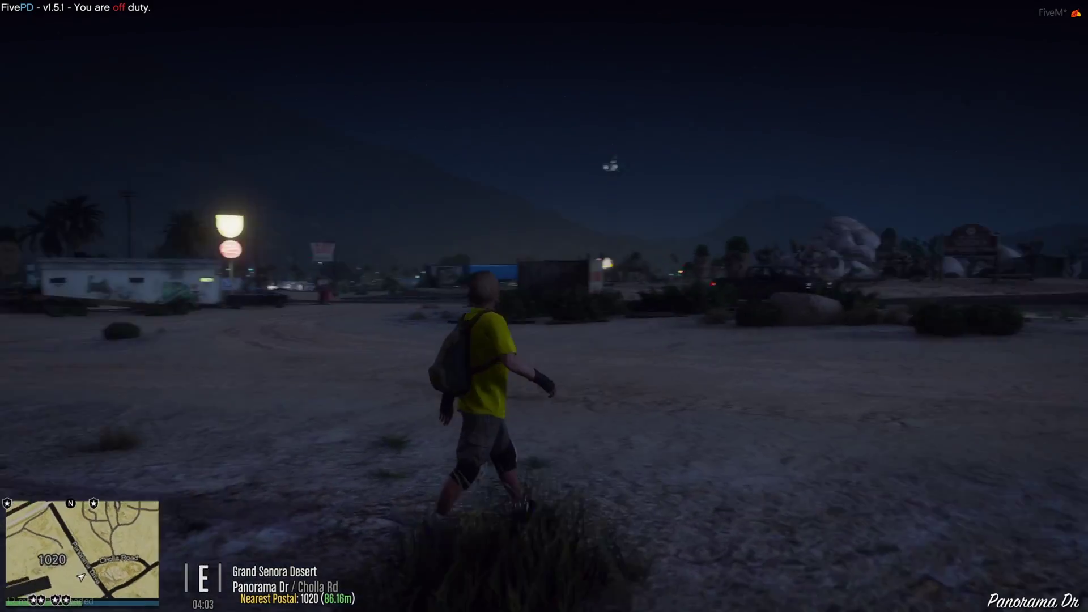
{"action": "key", "text": "w"}
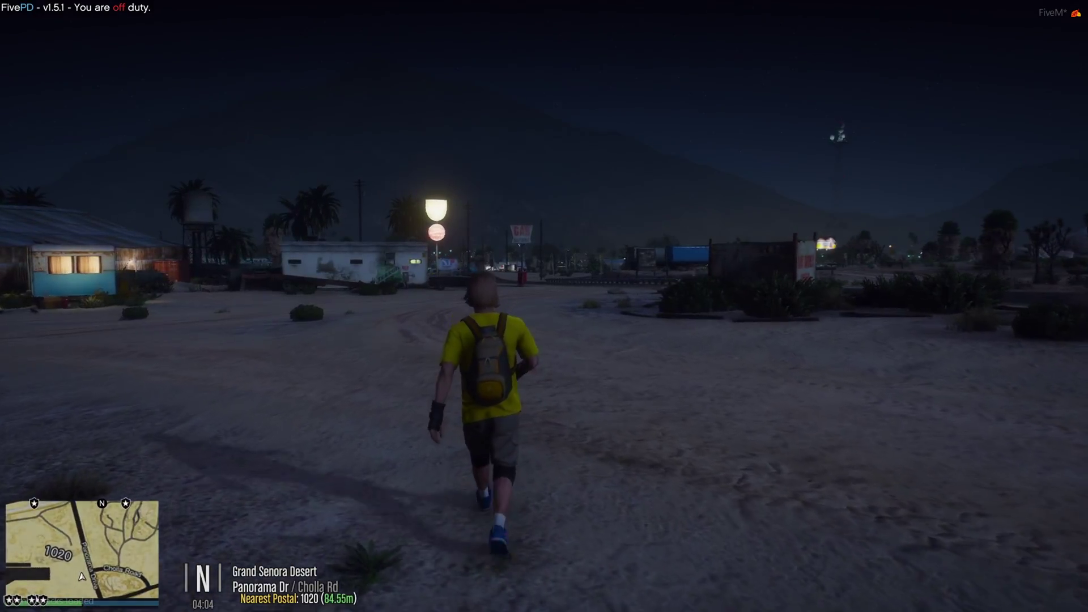
{"action": "key", "text": "w"}
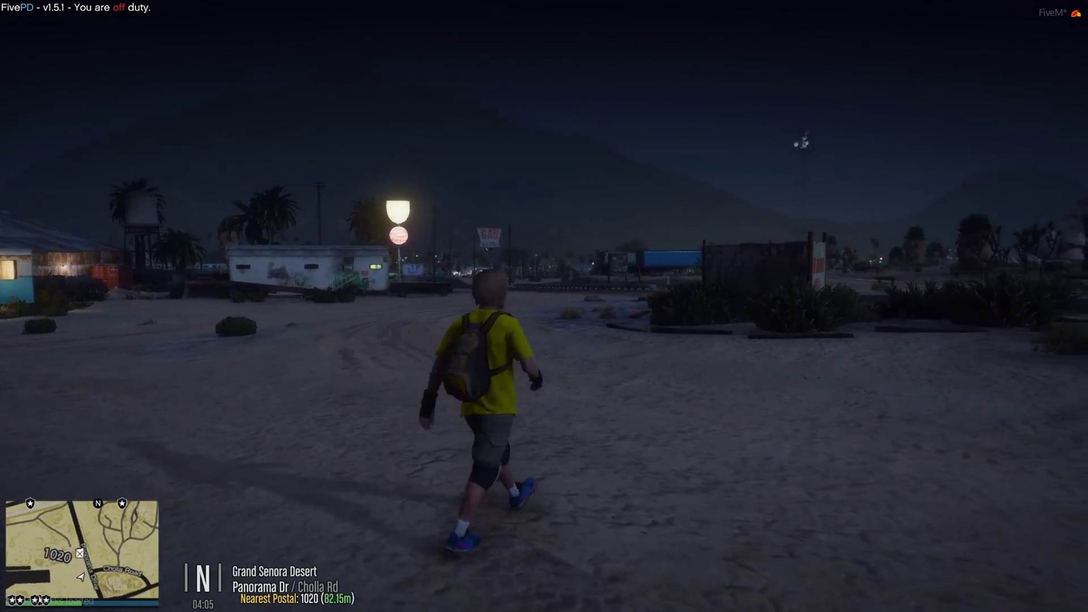
{"action": "key", "text": "w"}
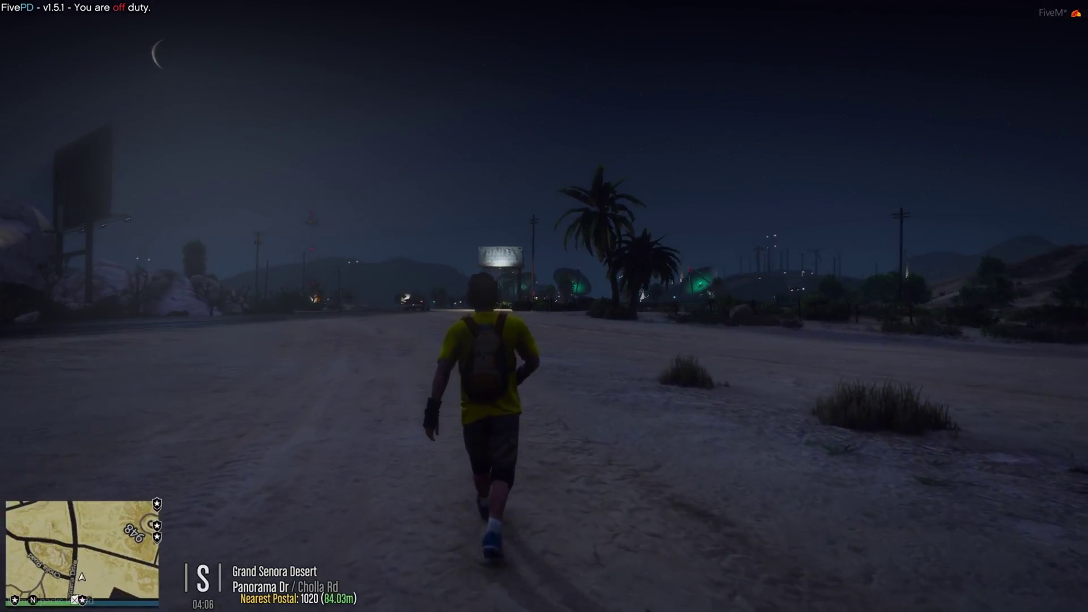
{"action": "key", "text": "w"}
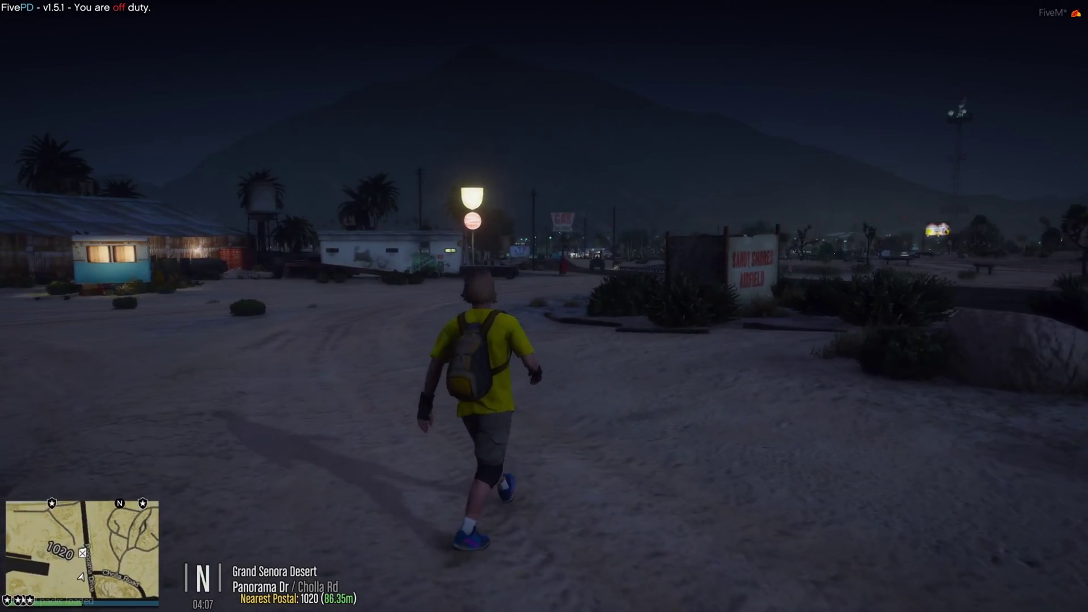
{"action": "key", "text": "w"}
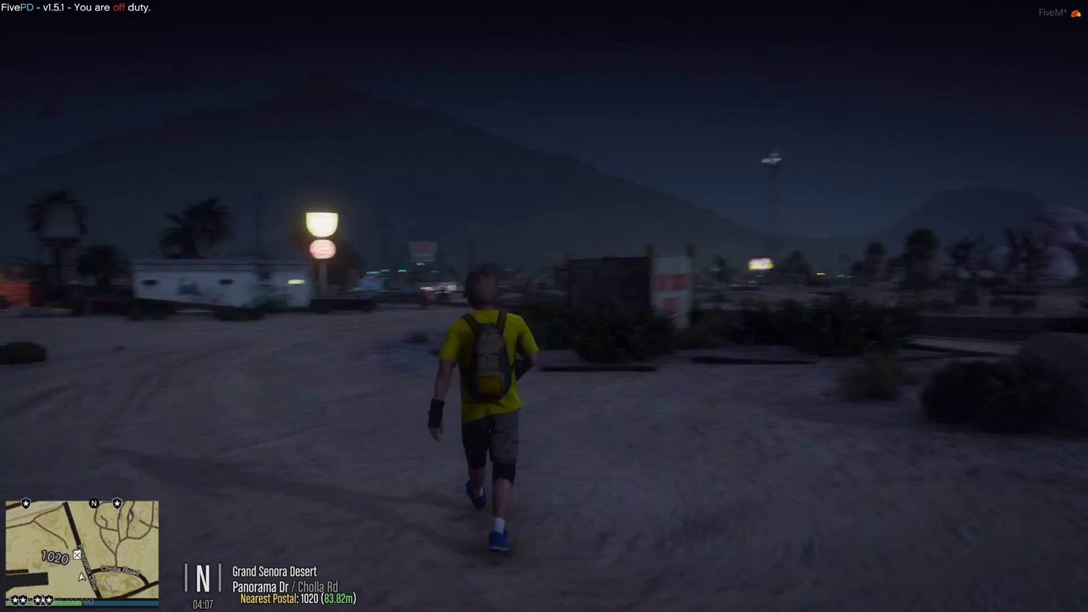
{"action": "key", "text": "w"}
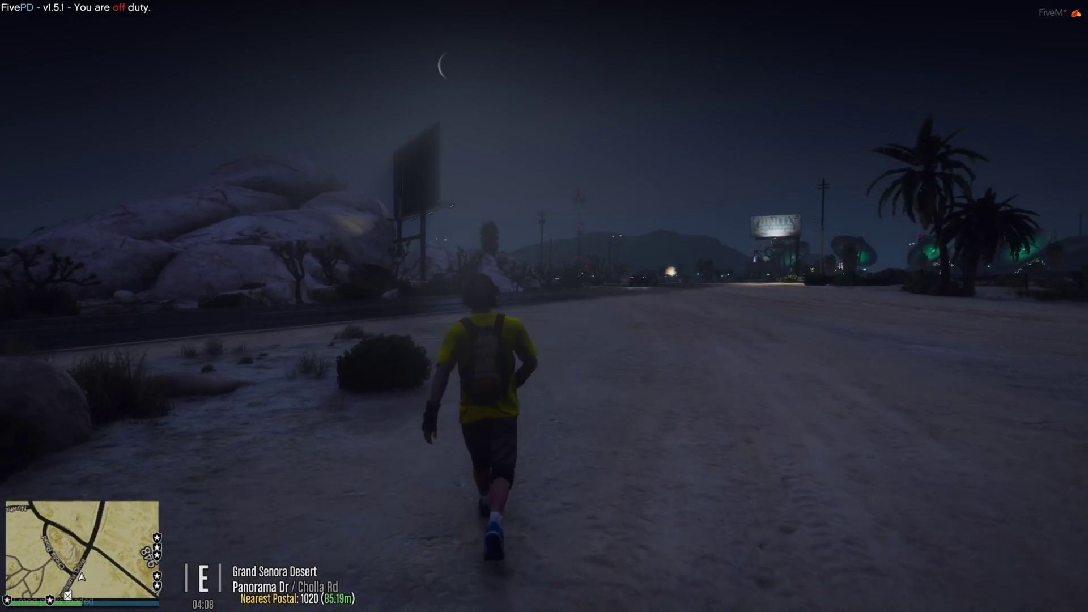
{"action": "key", "text": "w"}
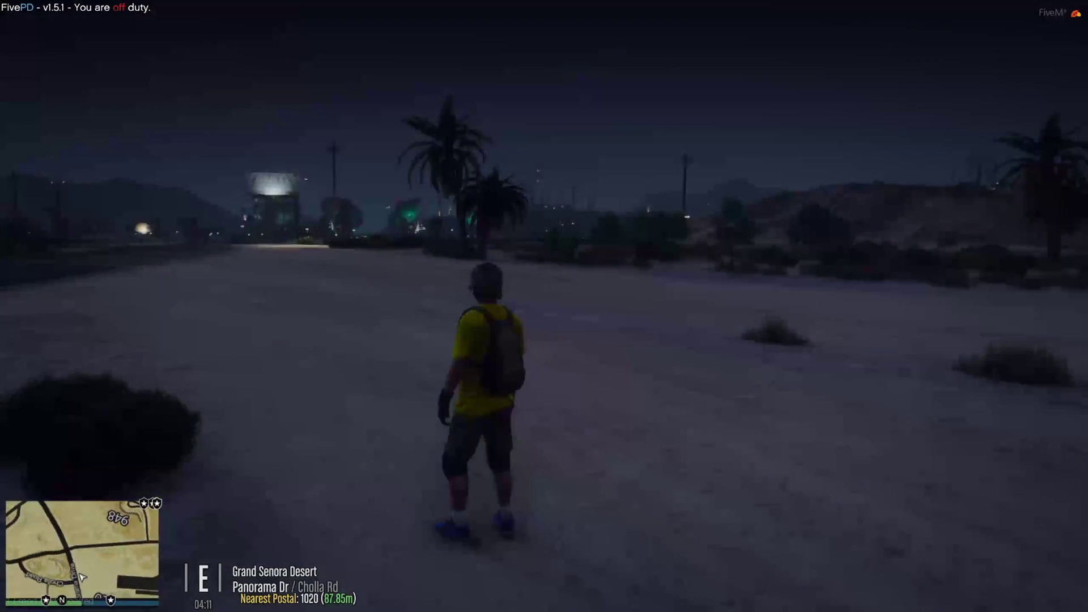
{"action": "key", "text": "w"}
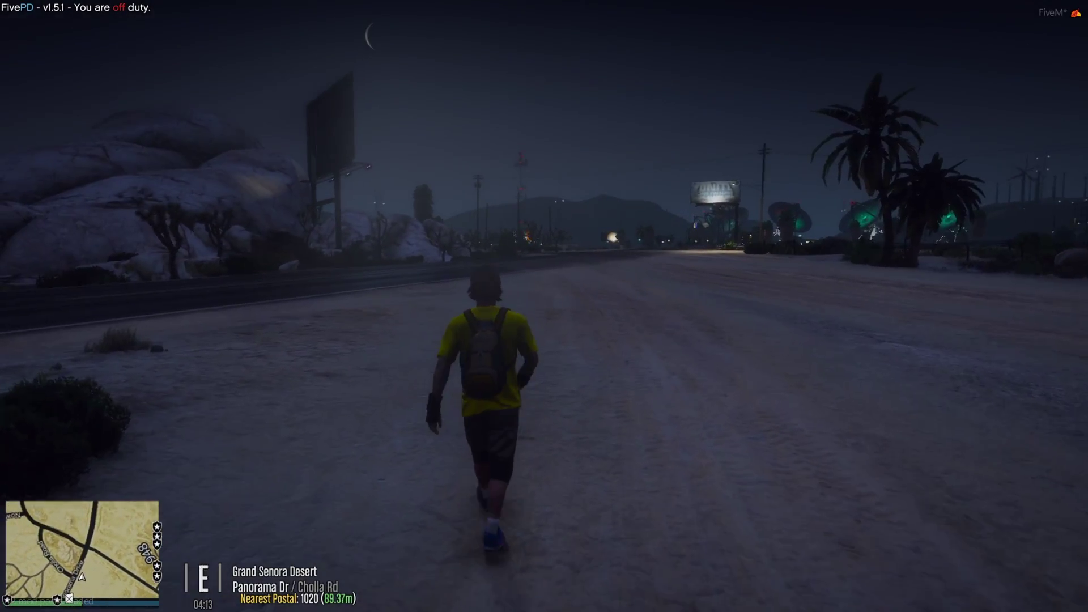
- Open the MP Ped Customization options within the player related options of vMenu
{"action": "key", "text": "m"}
{"action": "key", "text": "Up"}
{"action": "key", "text": "Up"}
{"action": "key", "text": "Up"}
{"action": "key", "text": "Up"}
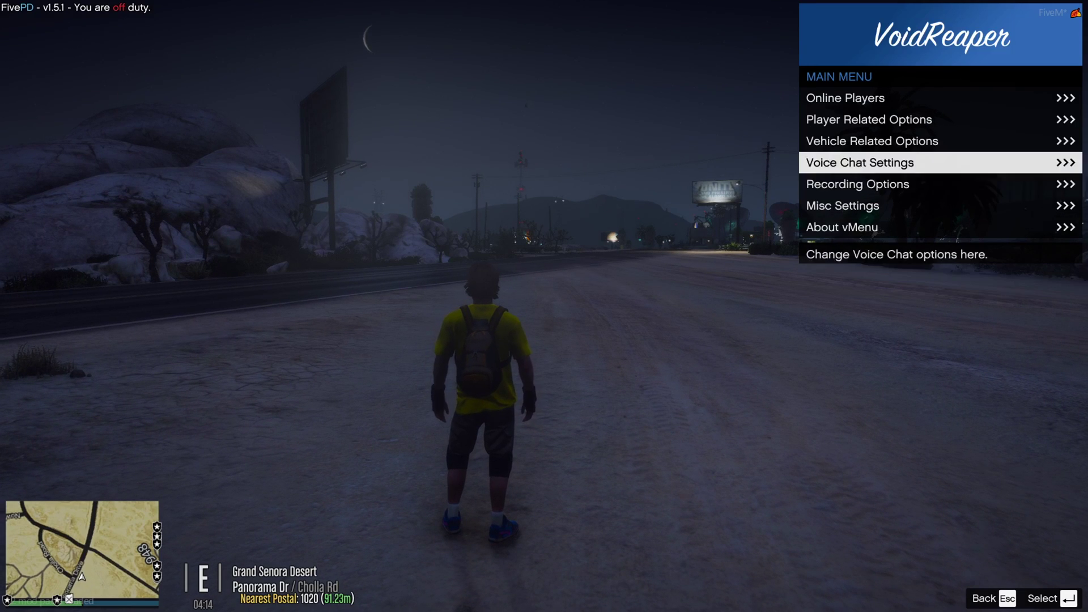
{"action": "key", "text": "Return"}
{"action": "key", "text": "Down"}
{"action": "key", "text": "Down"}
{"action": "key", "text": "Return"}
{"action": "key", "text": "Up"}
{"action": "key", "text": "Down"}
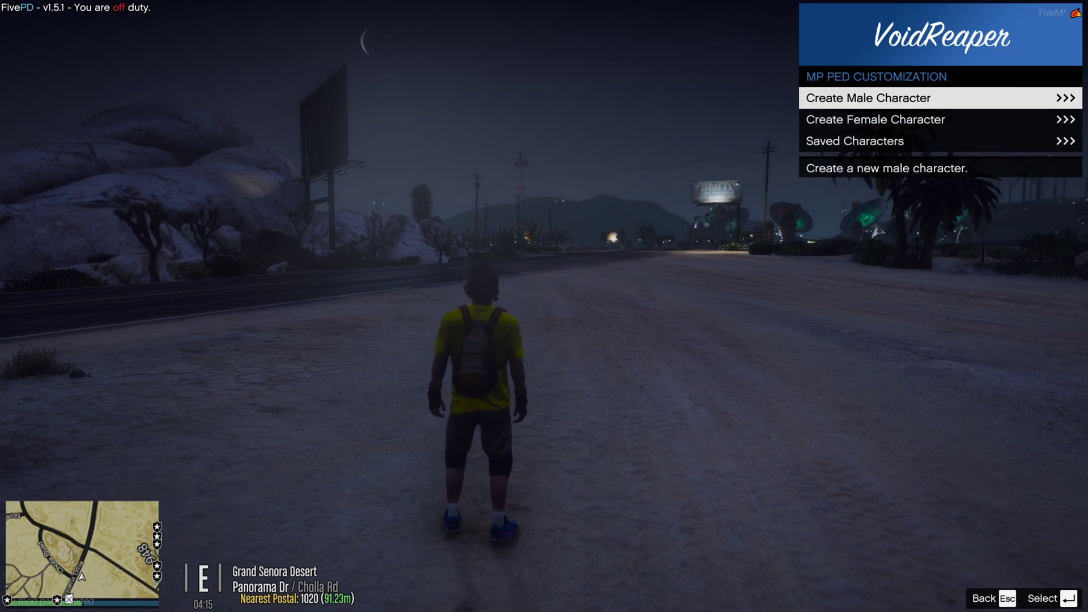
- Create a new male multiplayer character and switch the player to it
{"action": "key", "text": "Up"}
{"action": "key", "text": "Return"}
{"action": "key", "text": "Down"}
{"action": "key", "text": "Down"}
{"action": "key", "text": "Down"}
{"action": "key", "text": "Down"}
{"action": "key", "text": "Down"}
{"action": "key", "text": "Down"}
{"action": "key", "text": "Return"}
{"action": "key", "text": "Return"}
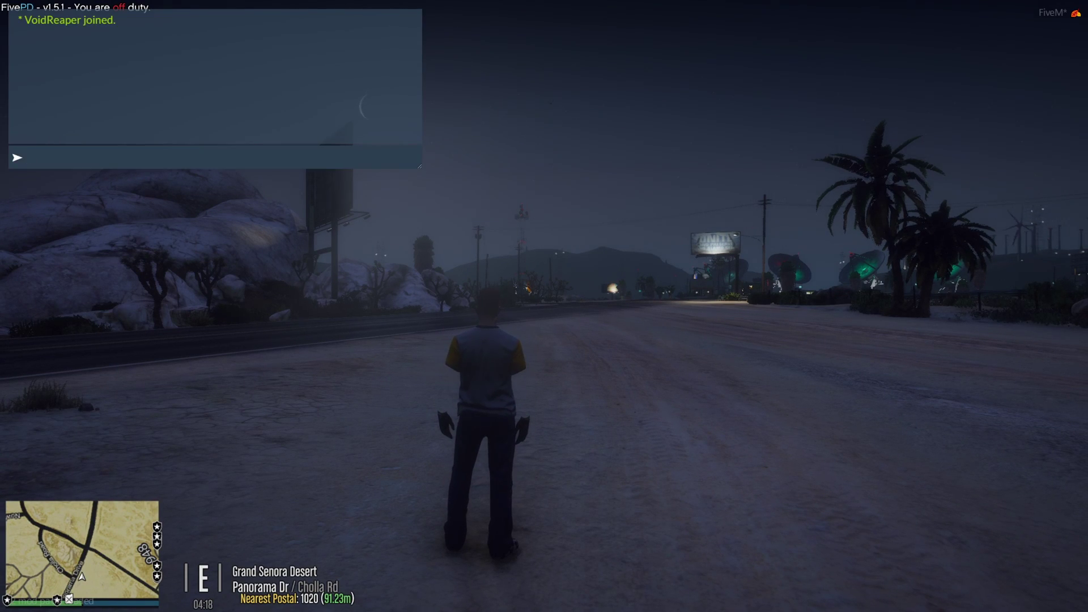
- Run /eup, dress the character in the Los Santos Police Department Metro - Class B Uniform, and leave the uniform menu
{"action": "type", "text": "/eup"}
{"action": "key", "text": "Return"}
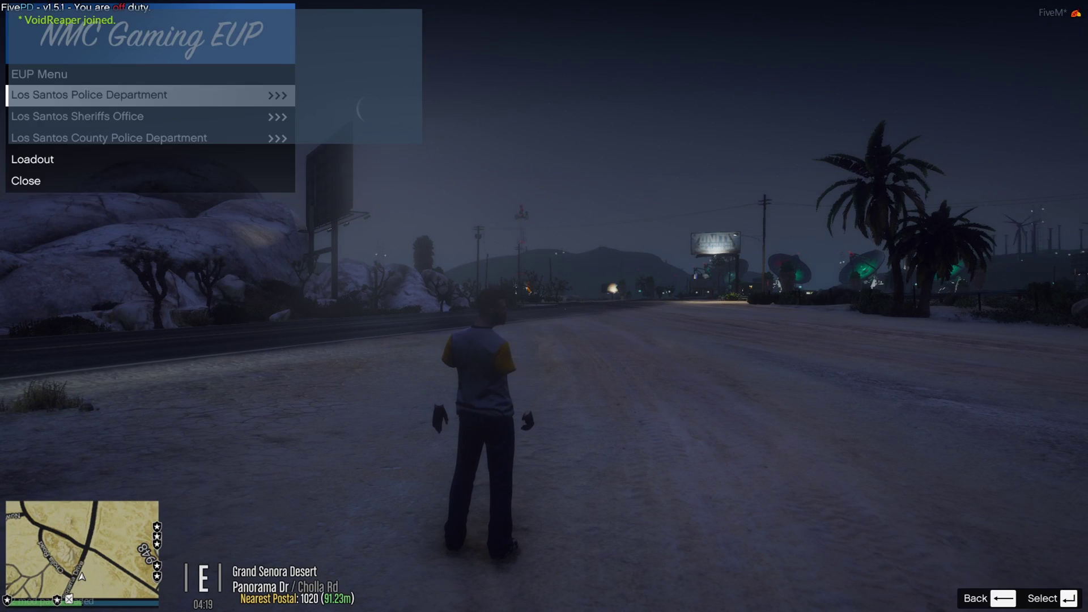
{"action": "key", "text": "Return"}
{"action": "key", "text": "Return"}
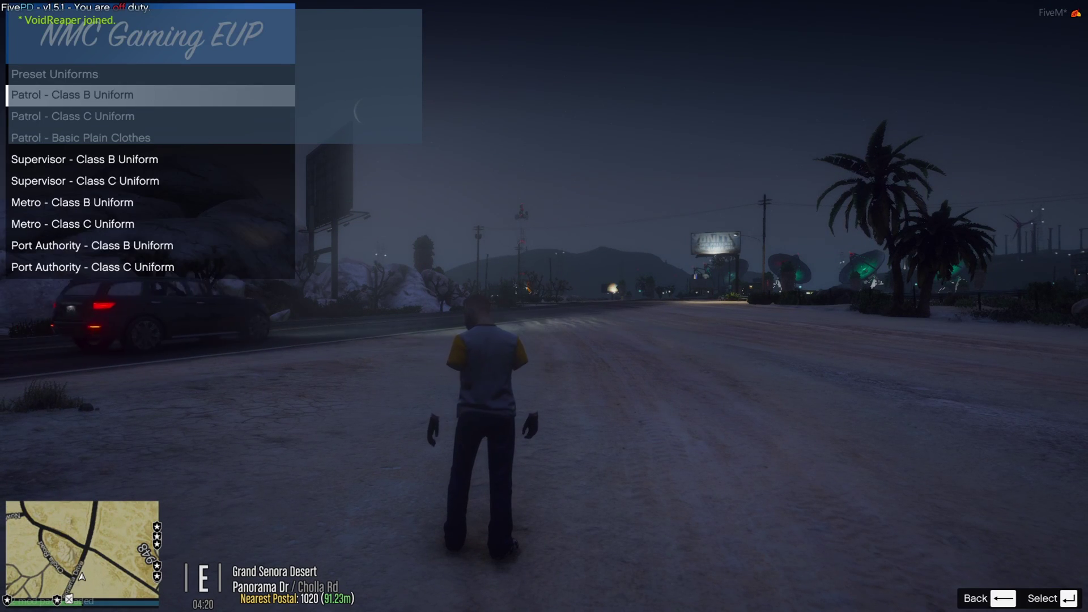
{"action": "key", "text": "Down"}
{"action": "key", "text": "Down"}
{"action": "key", "text": "Down"}
{"action": "key", "text": "Down"}
{"action": "key", "text": "Down"}
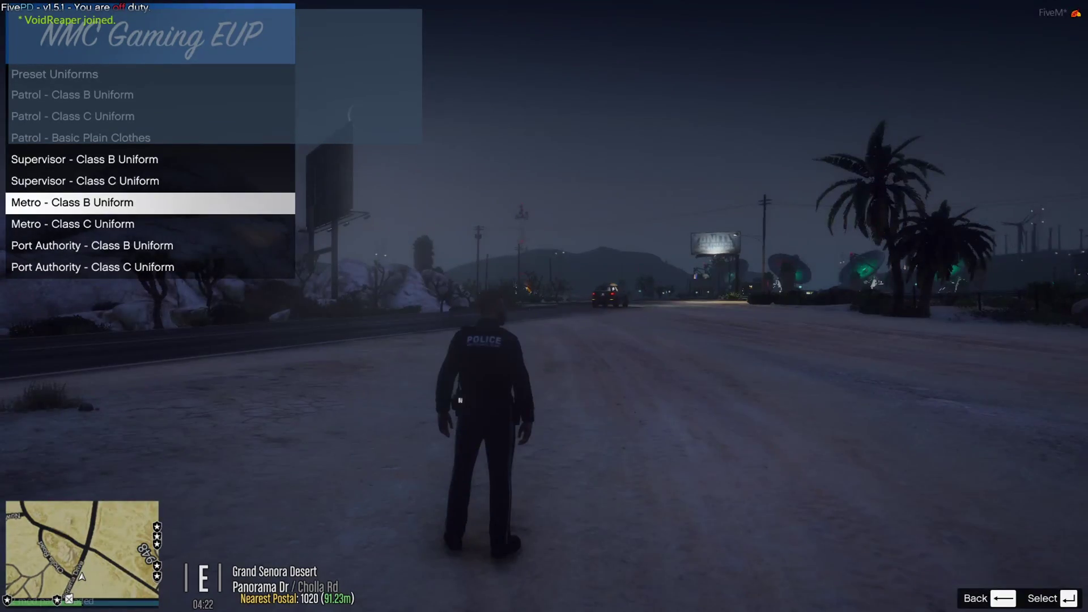
{"action": "key", "text": "m"}
{"action": "key", "text": "BackSpace"}
{"action": "key", "text": "Escape"}
{"action": "key", "text": "Escape"}
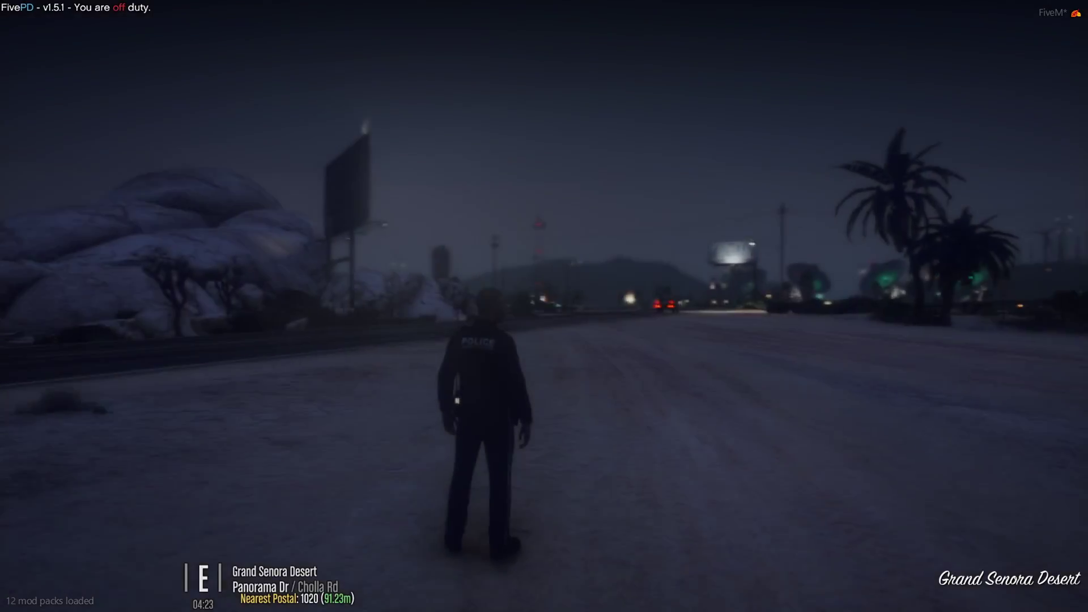
- Examine the police uniform and surrounding night scenery from a closer camera view while walking along Panorama Dr
{"action": "key", "text": "w"}
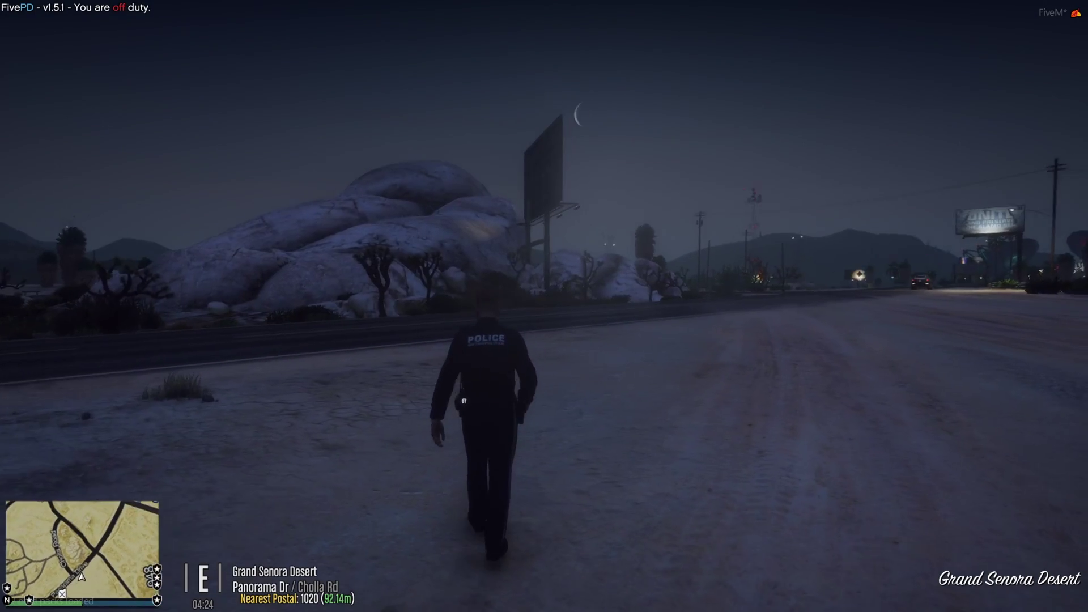
{"action": "key", "text": "c"}
{"action": "key", "text": "v"}
{"action": "key", "text": "v"}
{"action": "key", "text": "v"}
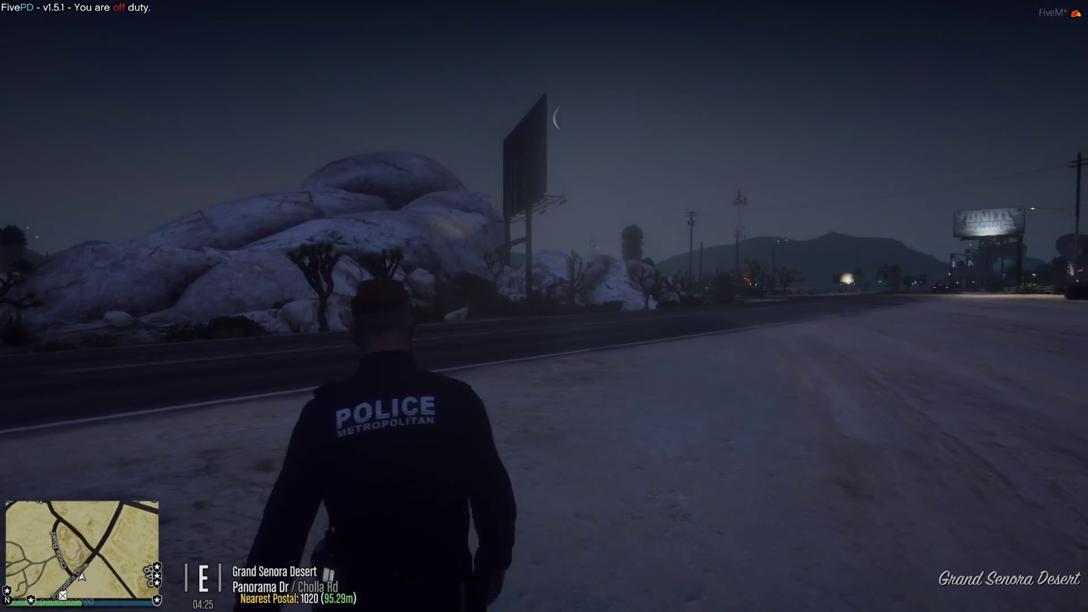
{"action": "key", "text": "c"}
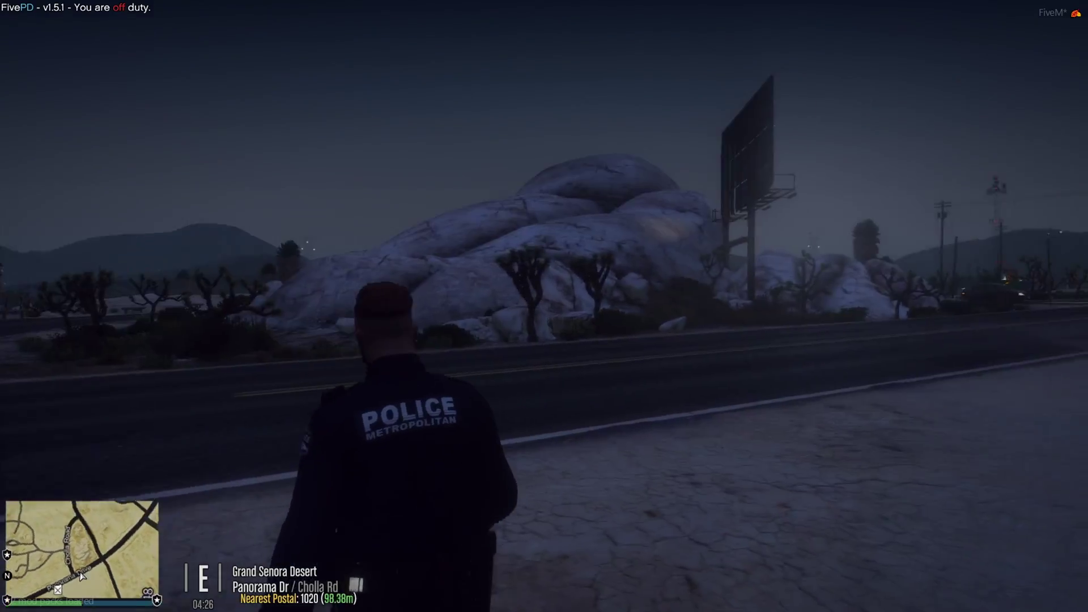
{"action": "key", "text": "d"}
{"action": "key", "text": "a"}
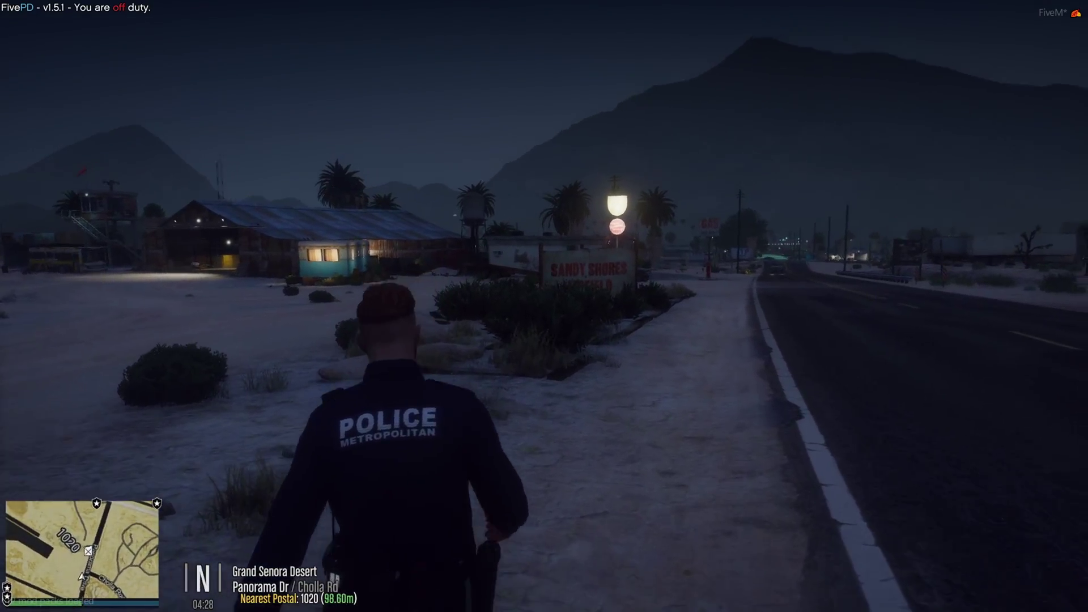
{"action": "key", "text": "c"}
{"action": "key", "text": "d"}
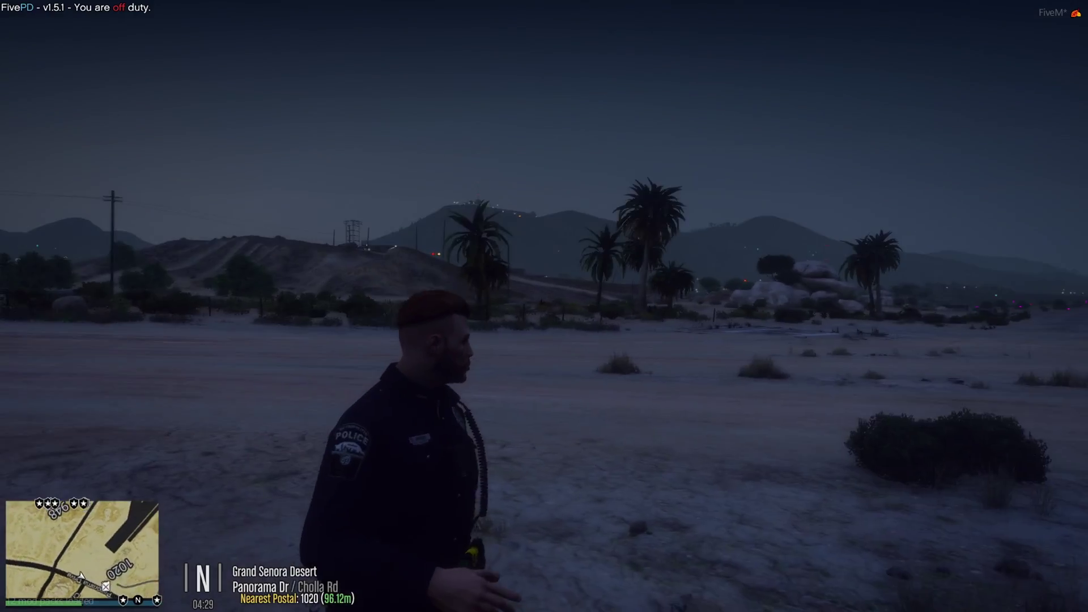
- Turn toward the Sandy Shores Airfield sign and examine the back of the uniform and the night road beside it
{"action": "key", "text": "d"}
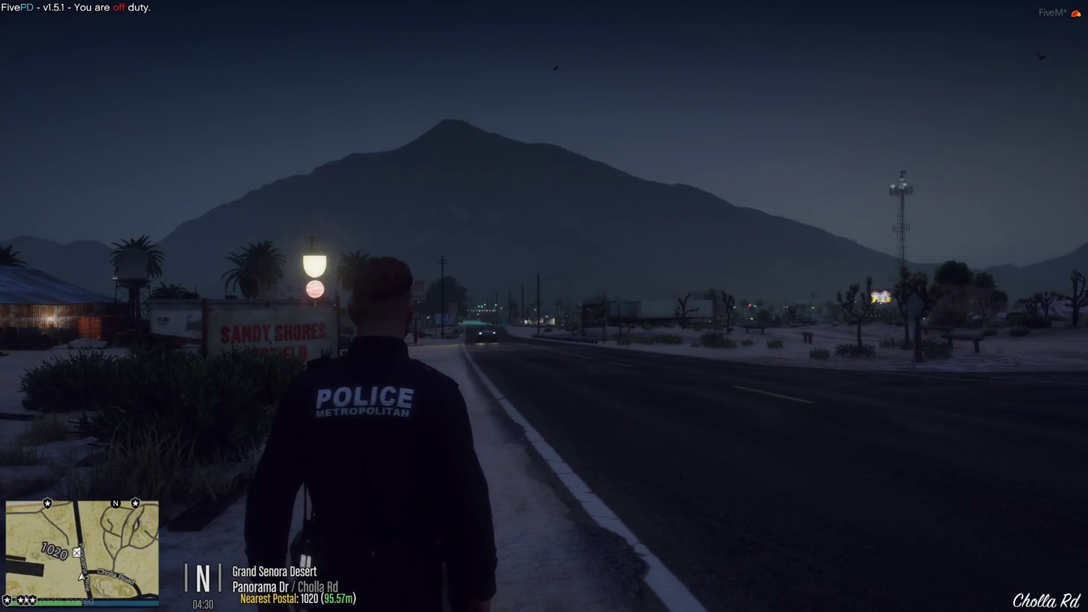
{"action": "key", "text": "a"}
{"action": "key", "text": "d"}
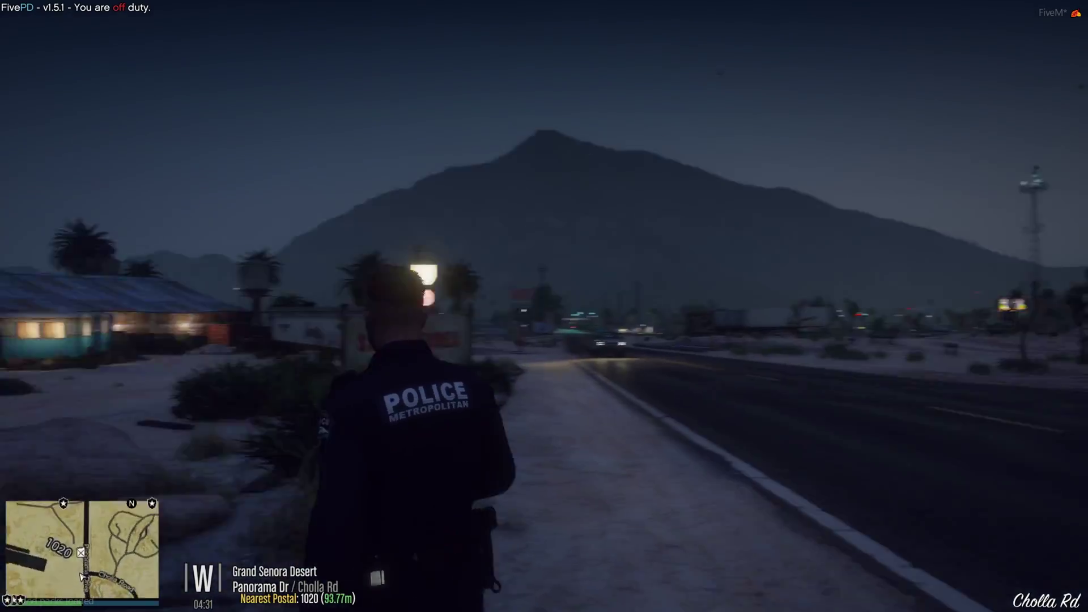
- Spawn a fire truck through the vehicle related options of vMenu
{"action": "key", "text": "m"}
{"action": "key", "text": "Down"}
{"action": "key", "text": "Down"}
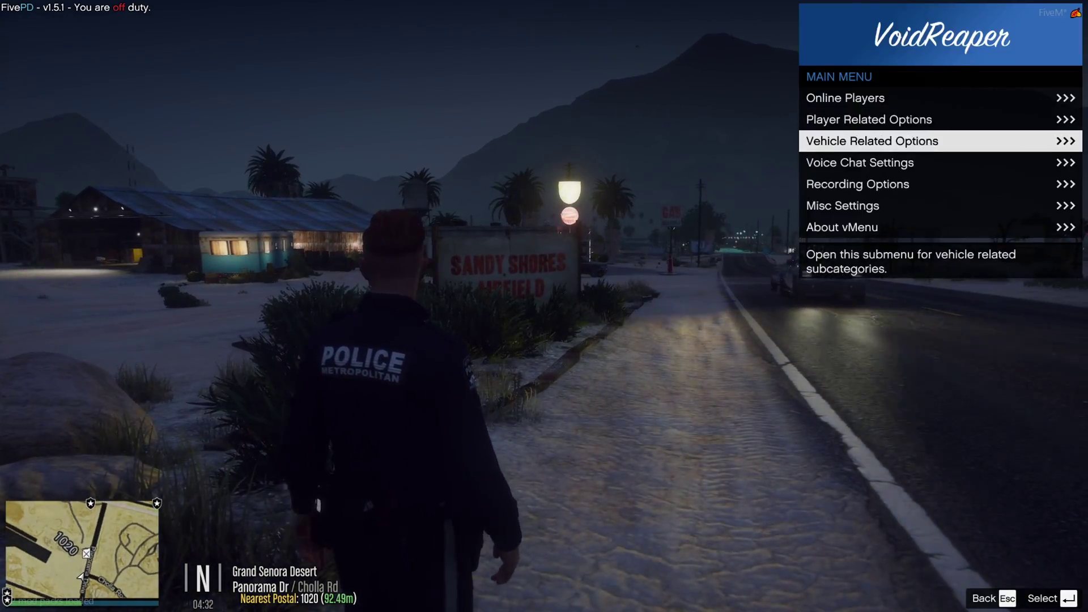
{"action": "key", "text": "Return"}
{"action": "key", "text": "Down"}
{"action": "key", "text": "Down"}
{"action": "key", "text": "Return"}
{"action": "key", "text": "Up"}
{"action": "key", "text": "Up"}
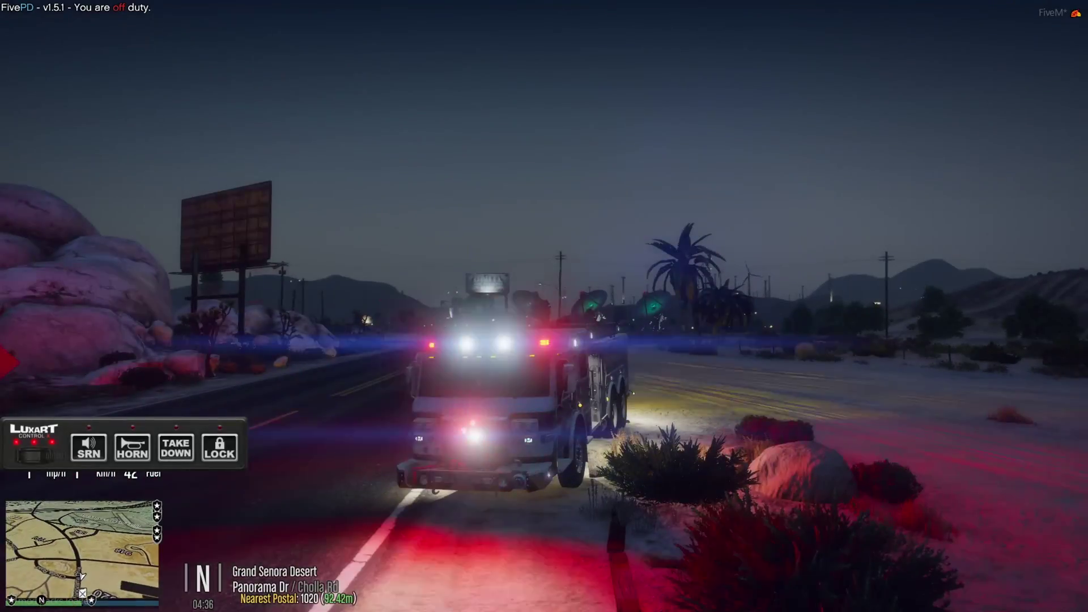
- Drive the fire truck along Panorama Dr and examine how its emergency lights illuminate the road and desert
{"action": "key", "text": "w"}
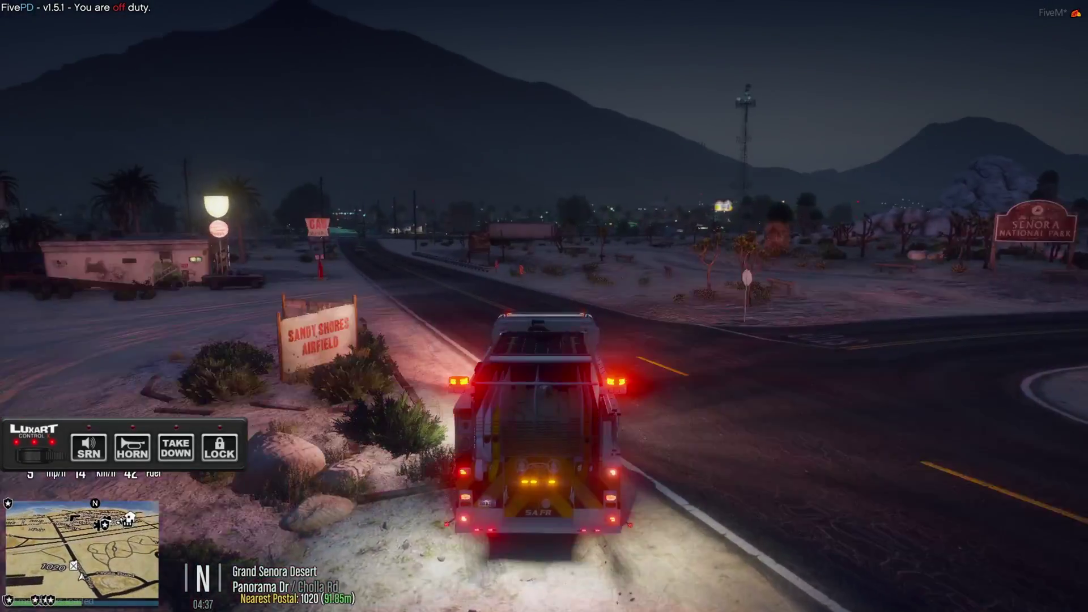
{"action": "key", "text": "a"}
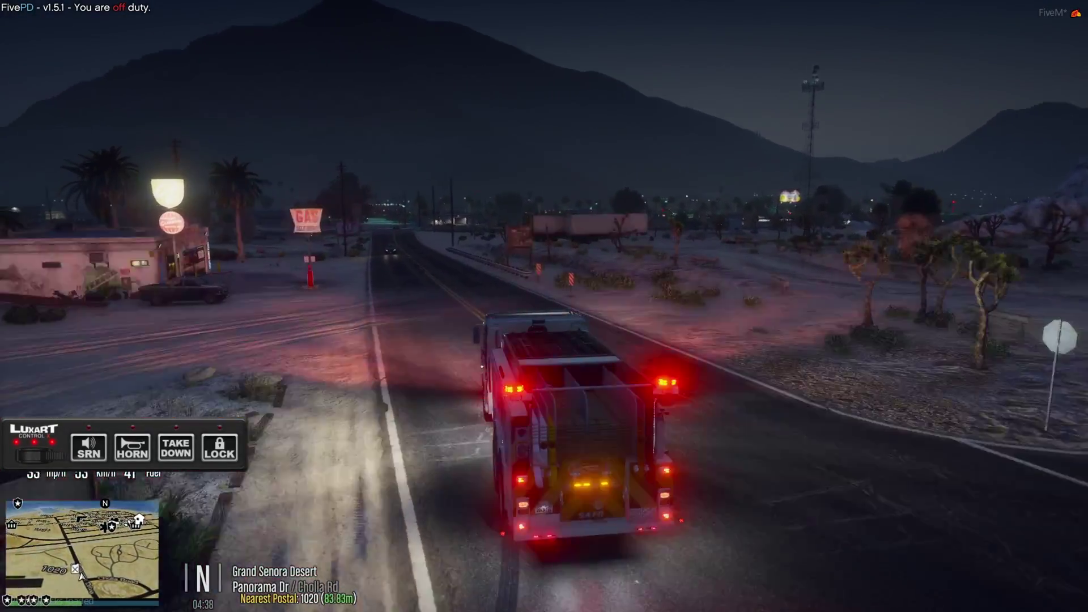
{"action": "key", "text": "w"}
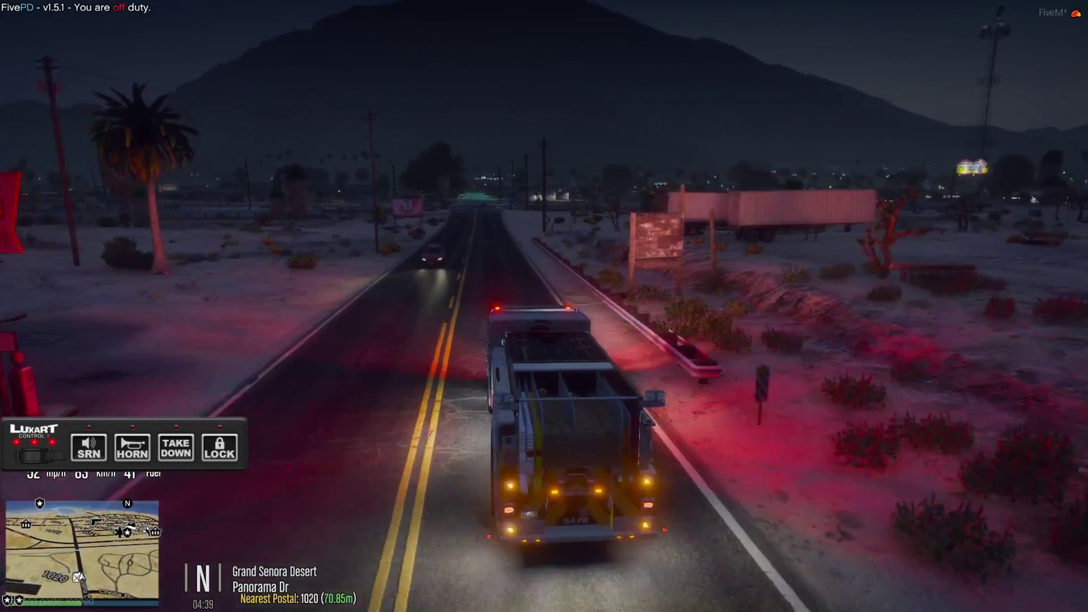
{"action": "key", "text": "s"}
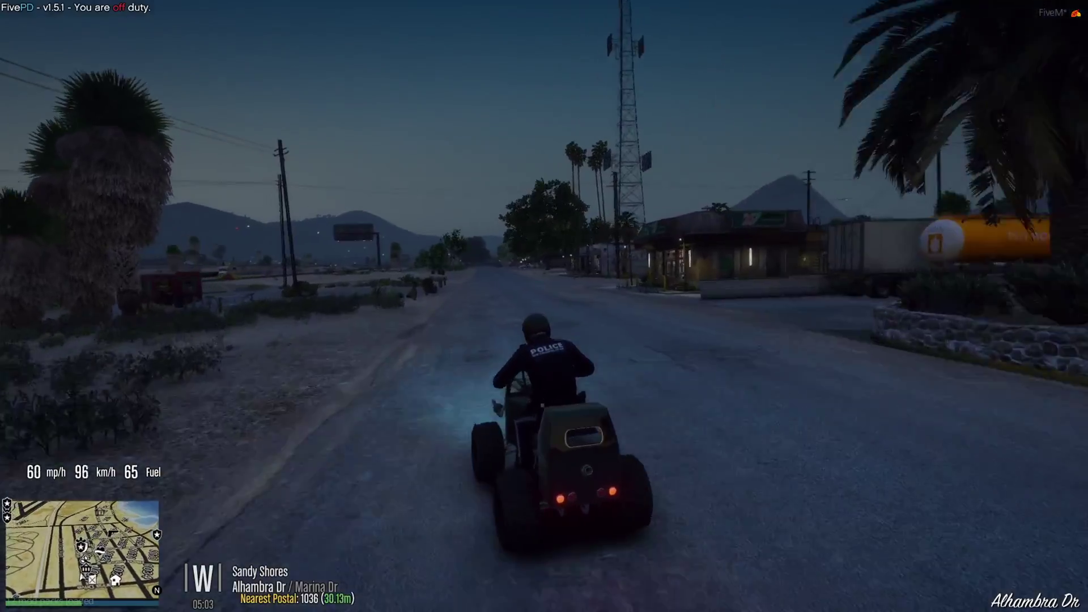
- Ride the quad along Alhambra Dr to the Sandy Shores Medical Center and examine the sheriff car and its blue lights up close
{"action": "key", "text": "w"}
{"action": "key", "text": "w"}
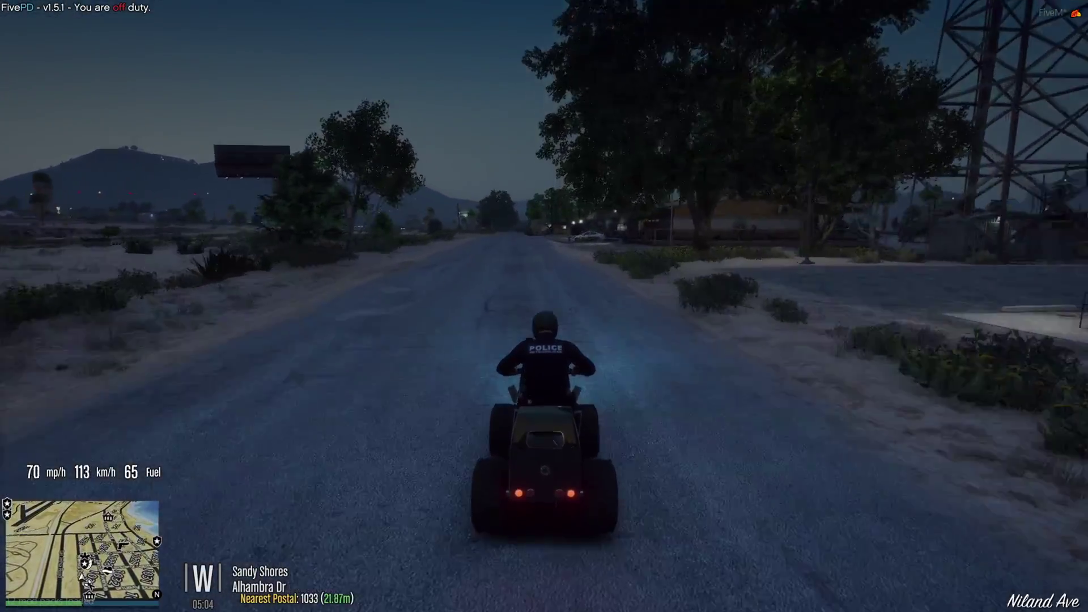
{"action": "key", "text": "d"}
{"action": "key", "text": "s"}
{"action": "key", "text": "d"}
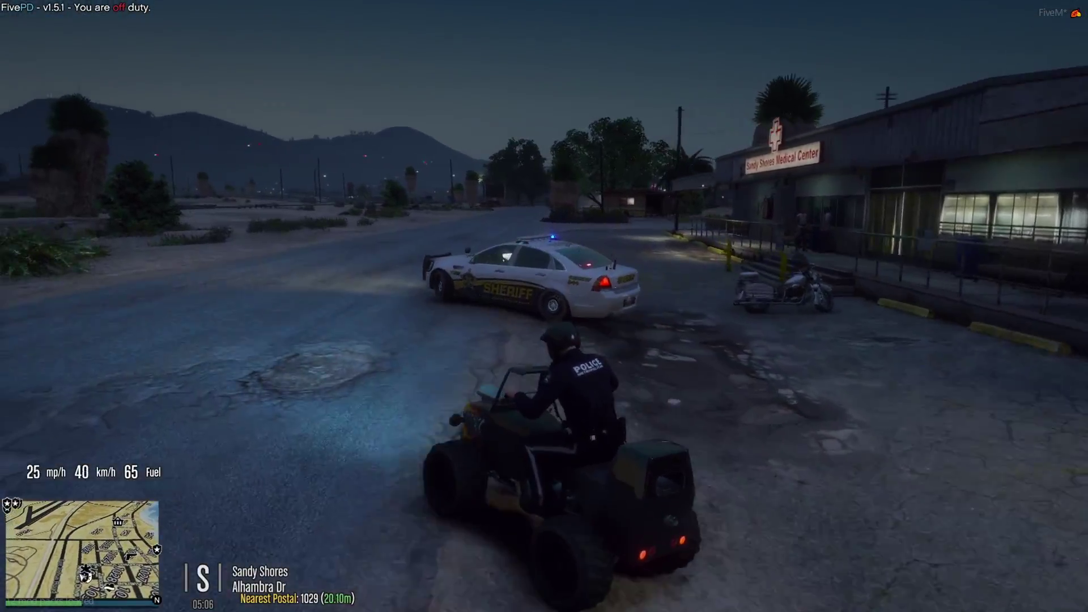
{"action": "key", "text": "d"}
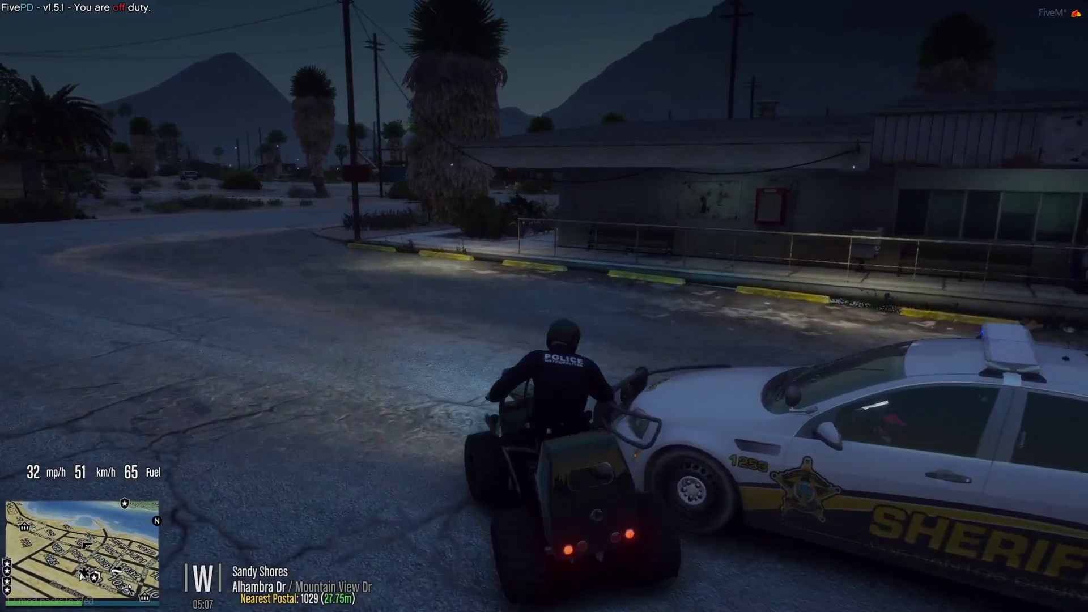
{"action": "key", "text": "s"}
{"action": "key", "text": "s"}
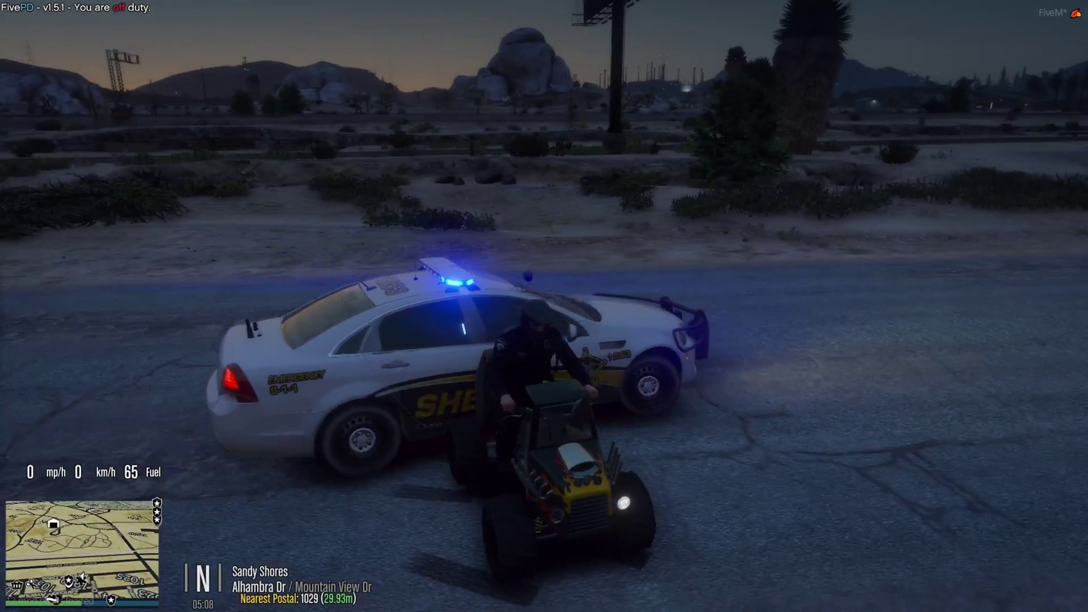
- Follow the sheriff car along Alhambra Dr to Panorama Dr and examine its lights and the surrounding buildings at dawn
{"action": "key", "text": "w"}
{"action": "key", "text": "a"}
{"action": "key", "text": "w"}
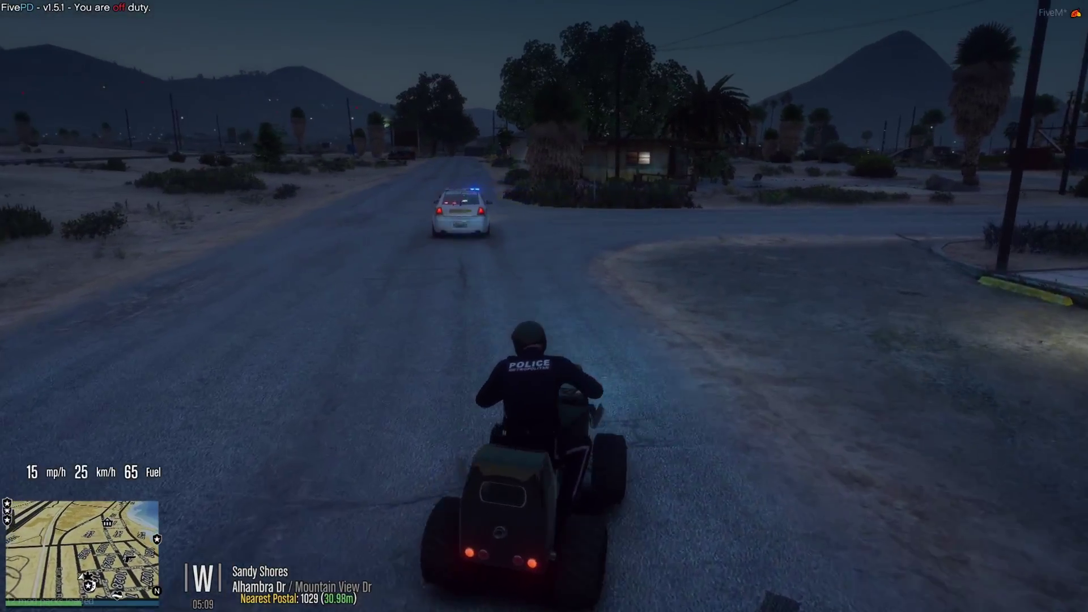
{"action": "key", "text": "w"}
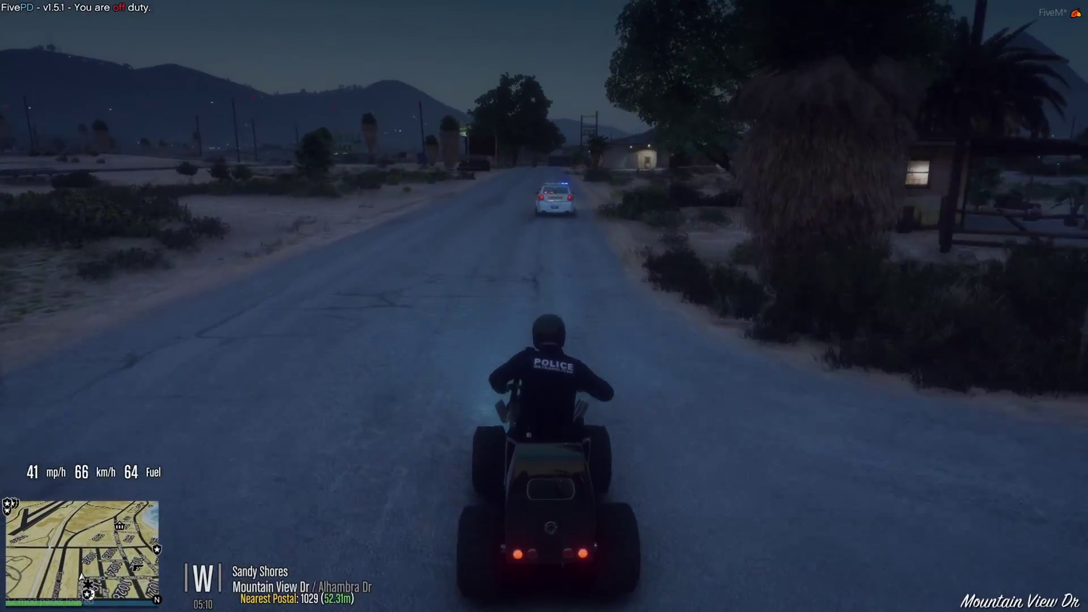
{"action": "key", "text": "w"}
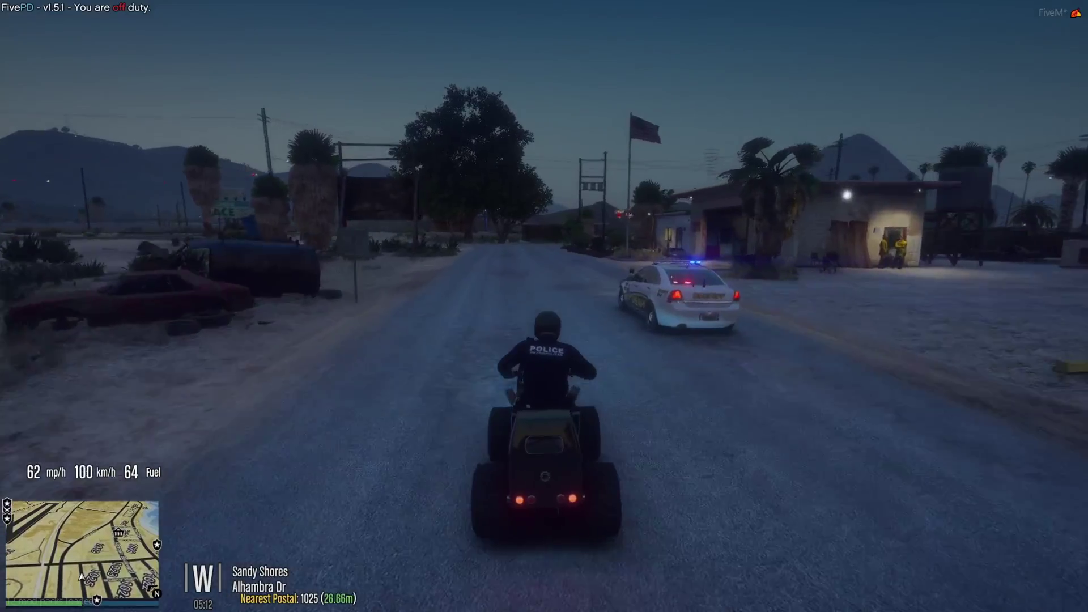
{"action": "key", "text": "d"}
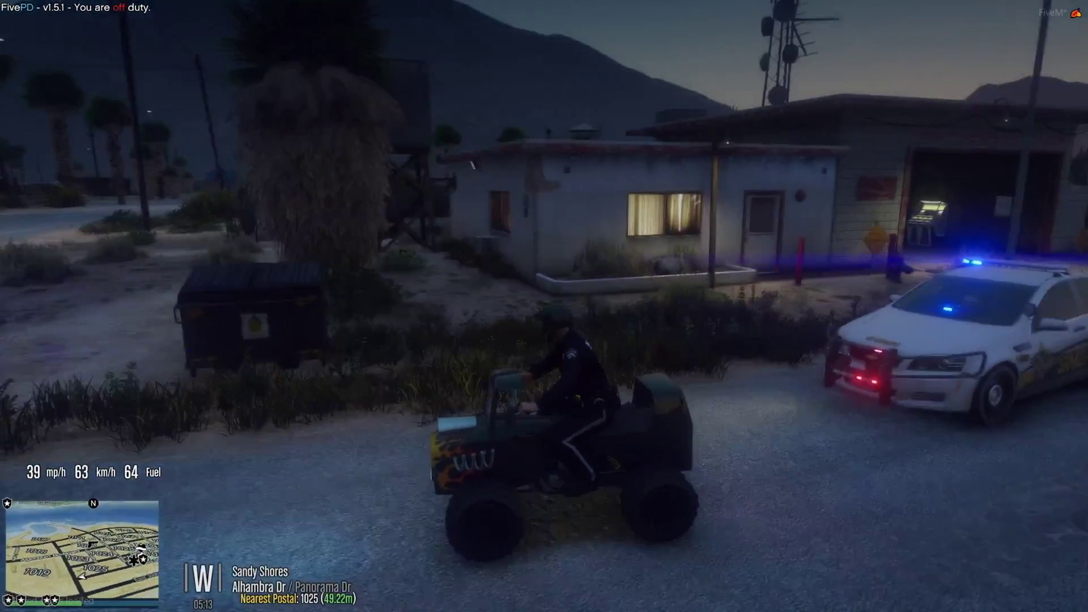
{"action": "key", "text": "s"}
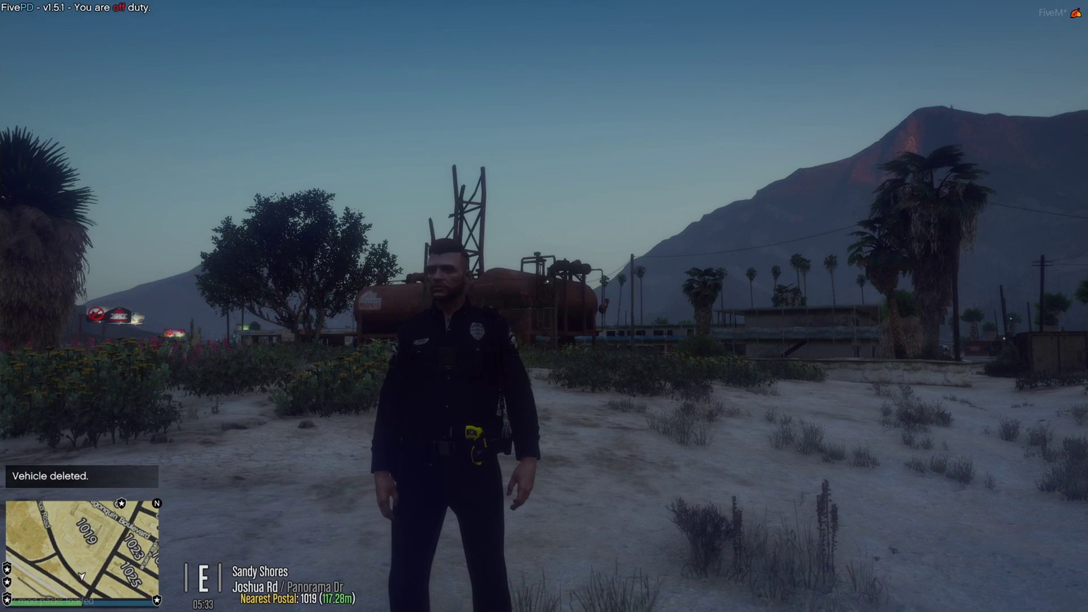